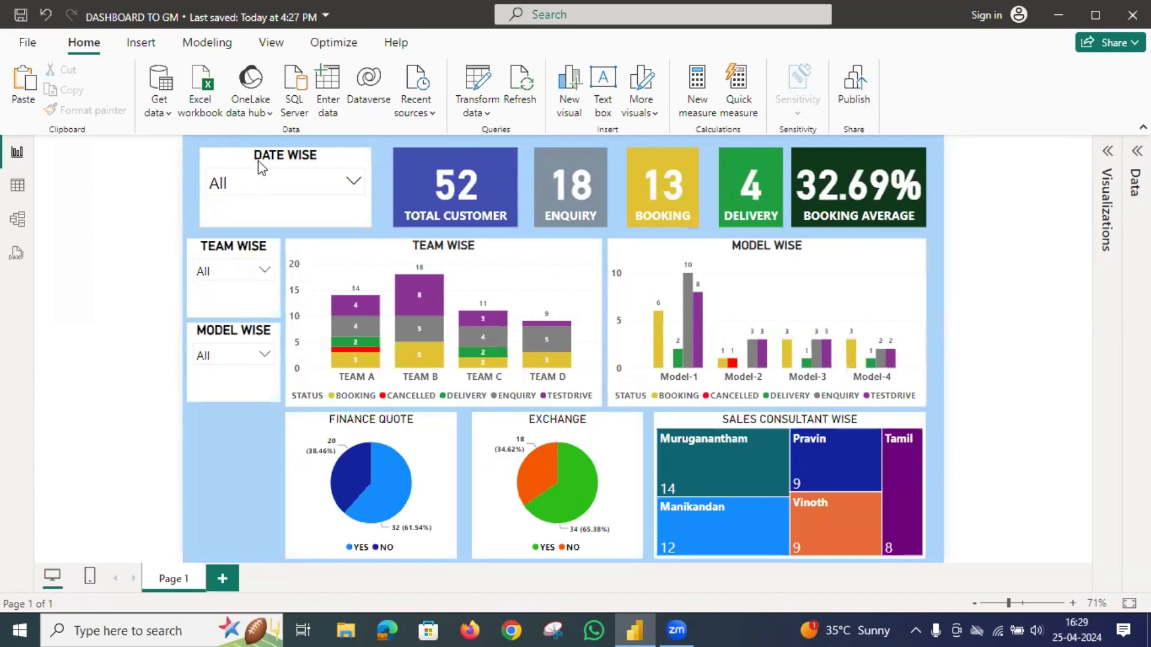
Examine the choices offered by the date-wise and team-wise slicers.
{"action": "left_click", "coordinate": [342, 183]}
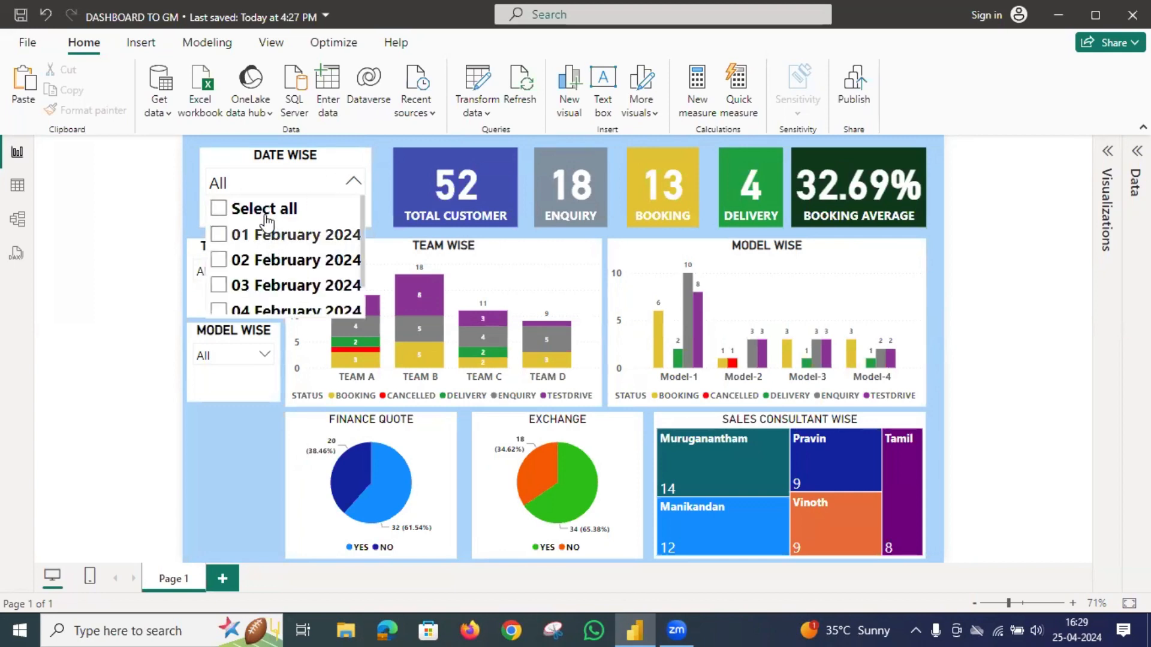
{"action": "scroll", "coordinate": [273, 262], "scroll_direction": "down", "scroll_amount": 2}
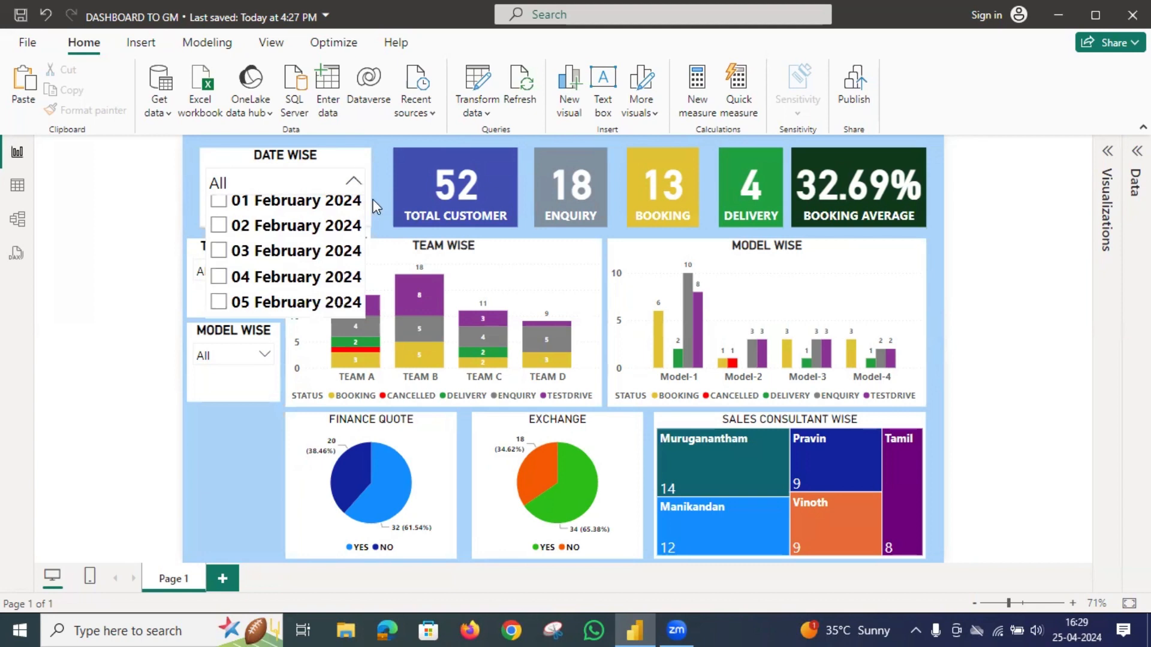
{"action": "left_click", "coordinate": [353, 179]}
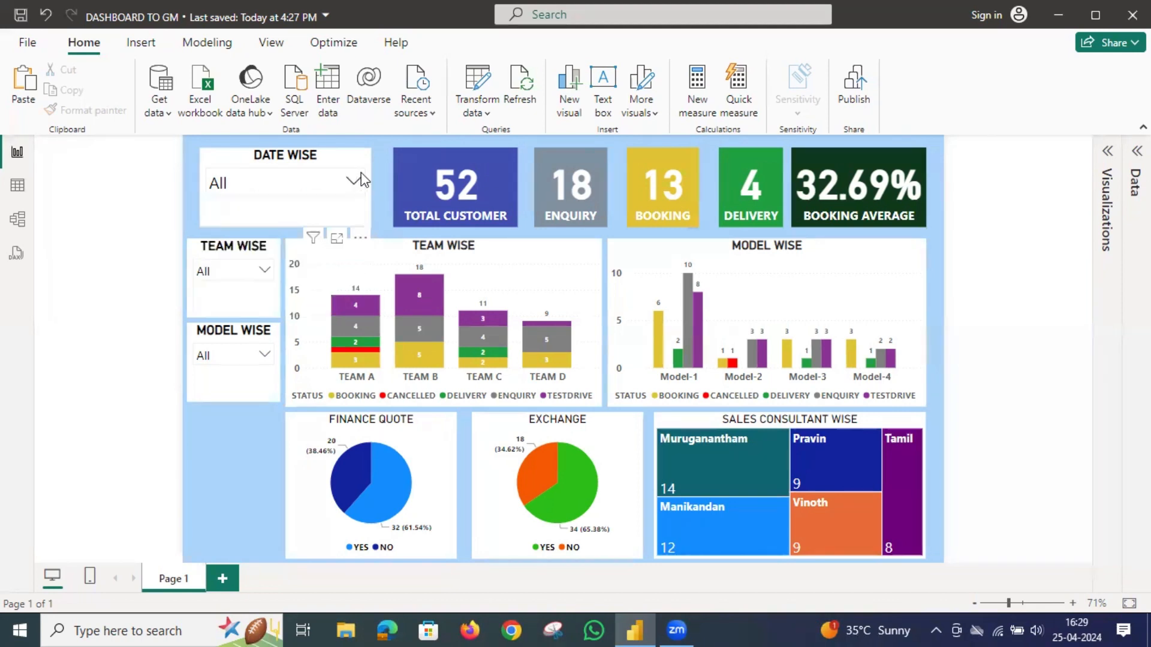
{"action": "left_click", "coordinate": [264, 271]}
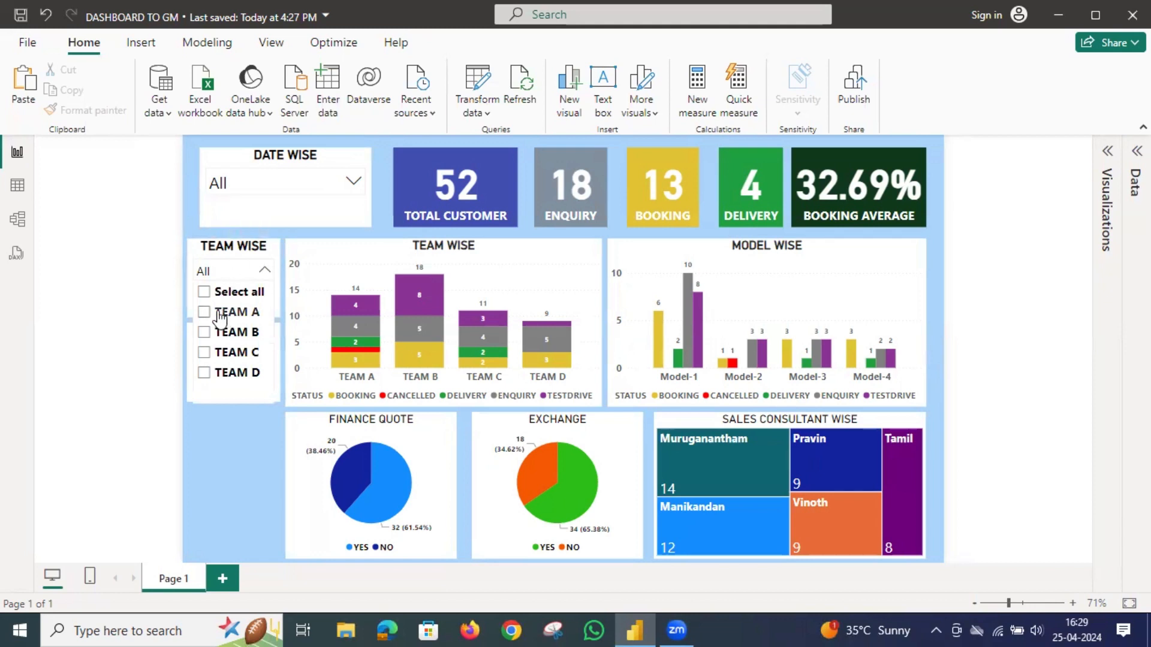
{"action": "left_click", "coordinate": [265, 272]}
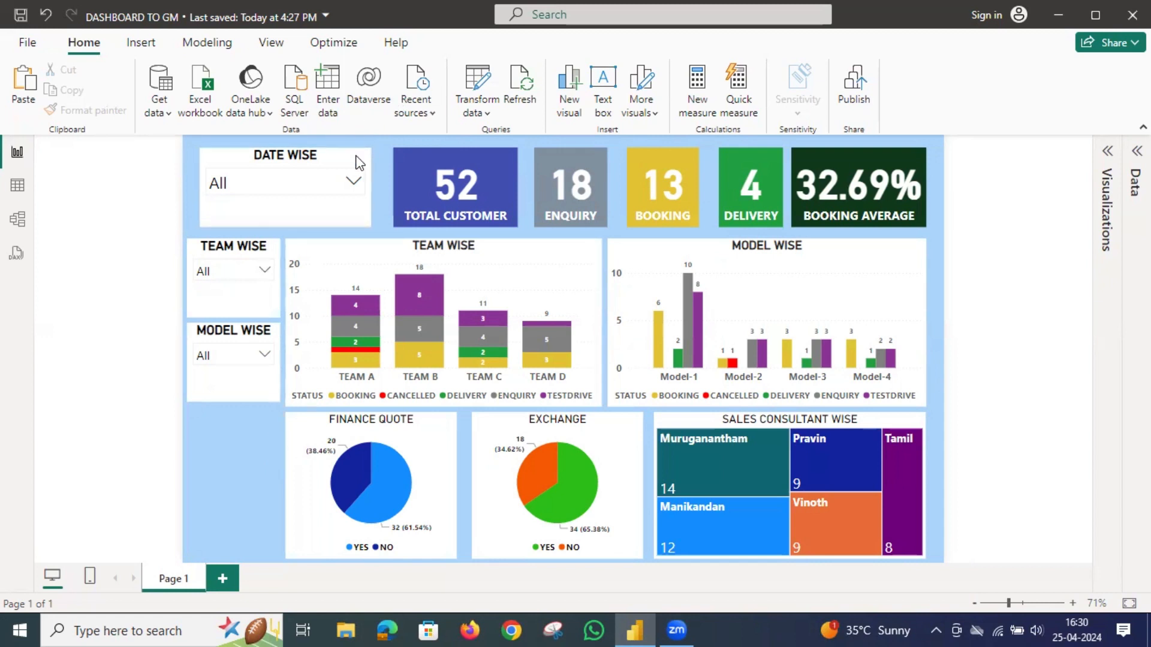
{"action": "left_click", "coordinate": [351, 178]}
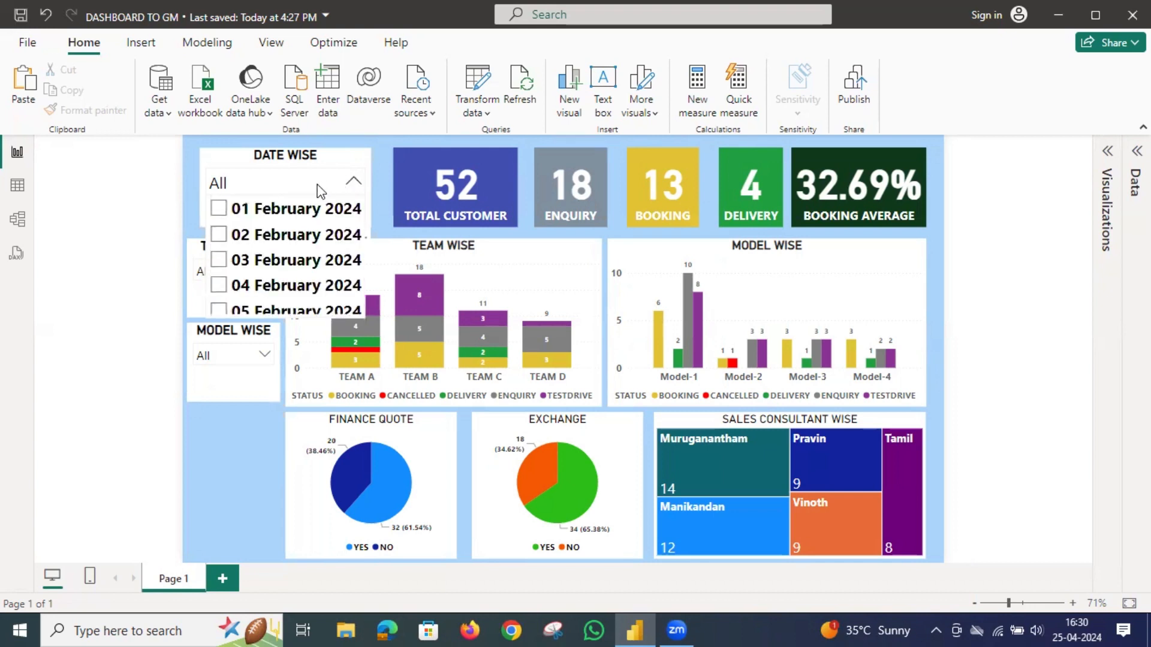
{"action": "left_click", "coordinate": [360, 179]}
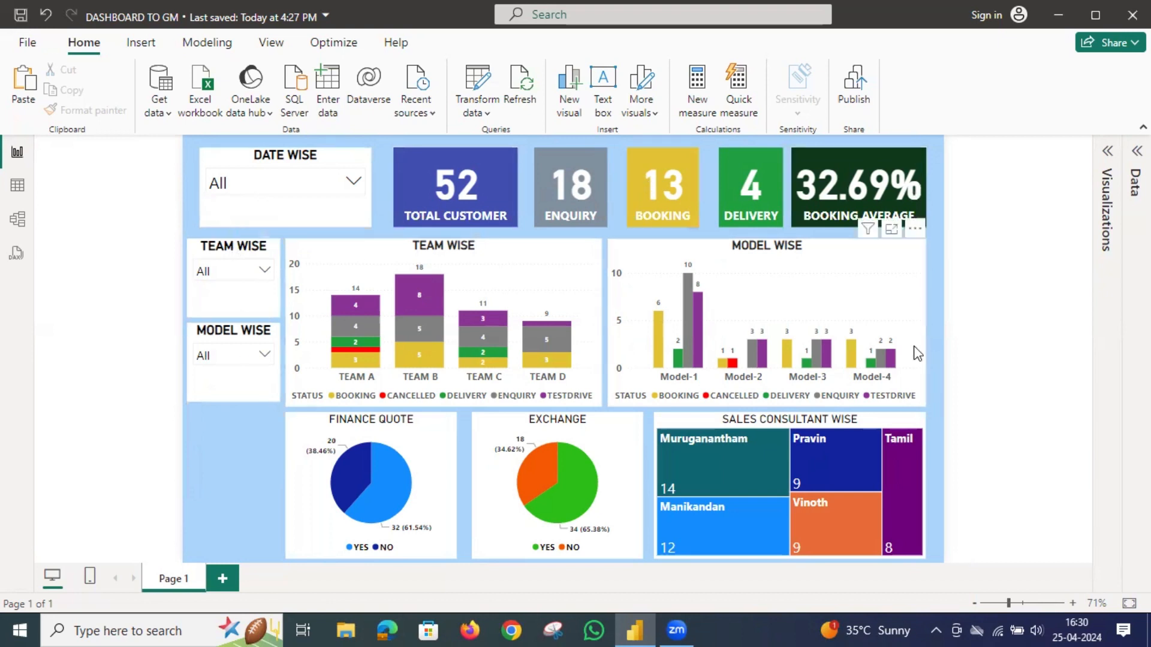
Filter the dashboard by date to 02 February 2024 and 05 February 2024.
{"action": "left_click", "coordinate": [353, 181]}
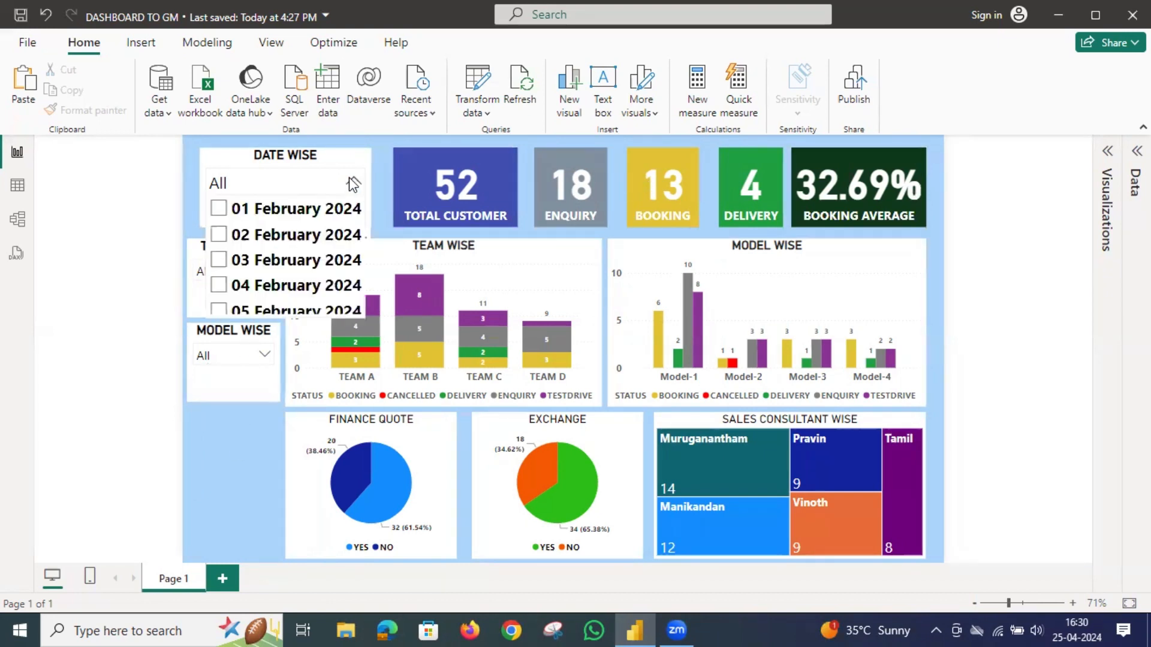
{"action": "left_click", "coordinate": [280, 237]}
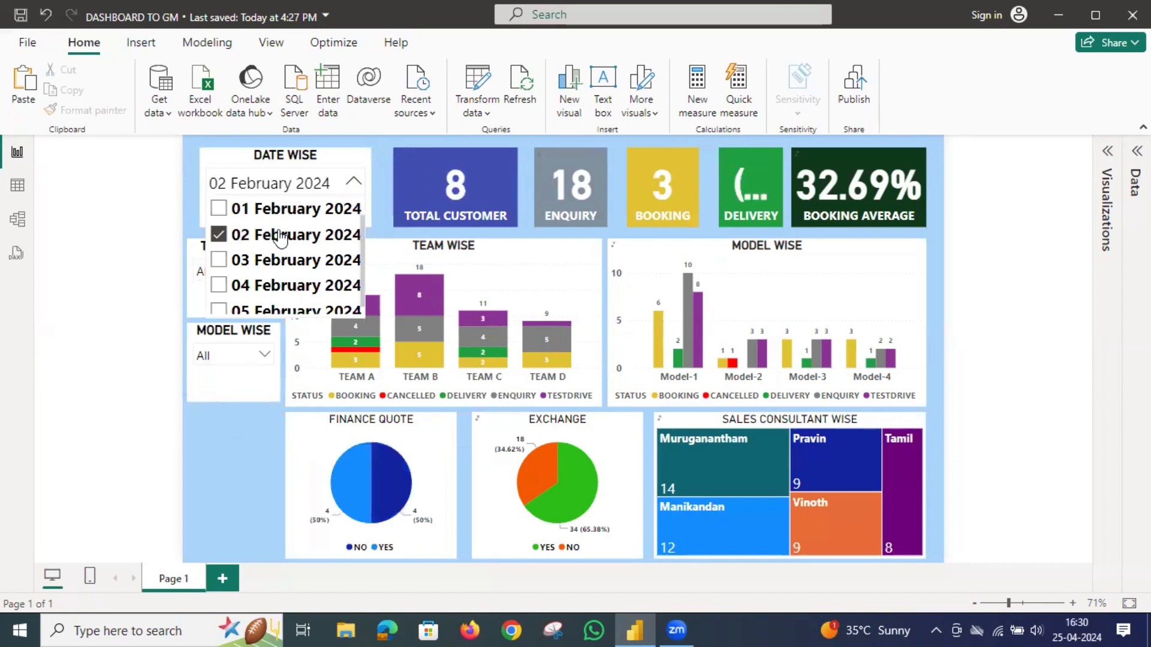
{"action": "left_click", "coordinate": [279, 310]}
{"action": "left_click", "coordinate": [353, 184]}
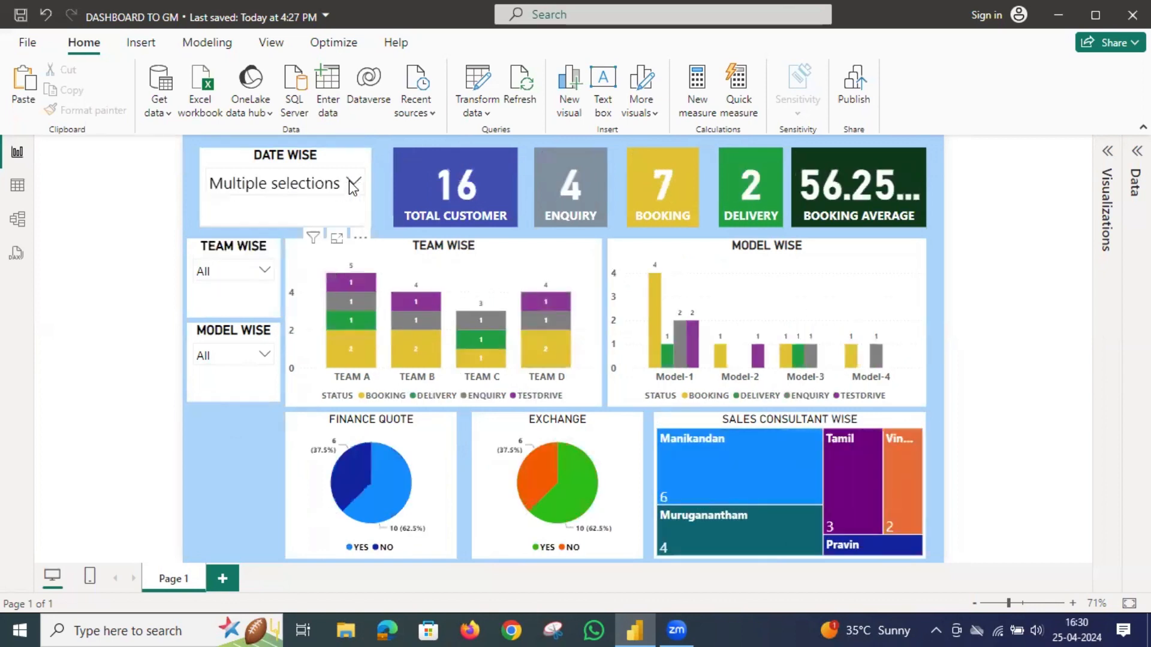
Filter the dashboard by team to TEAM D and TEAM A.
{"action": "left_click", "coordinate": [263, 270]}
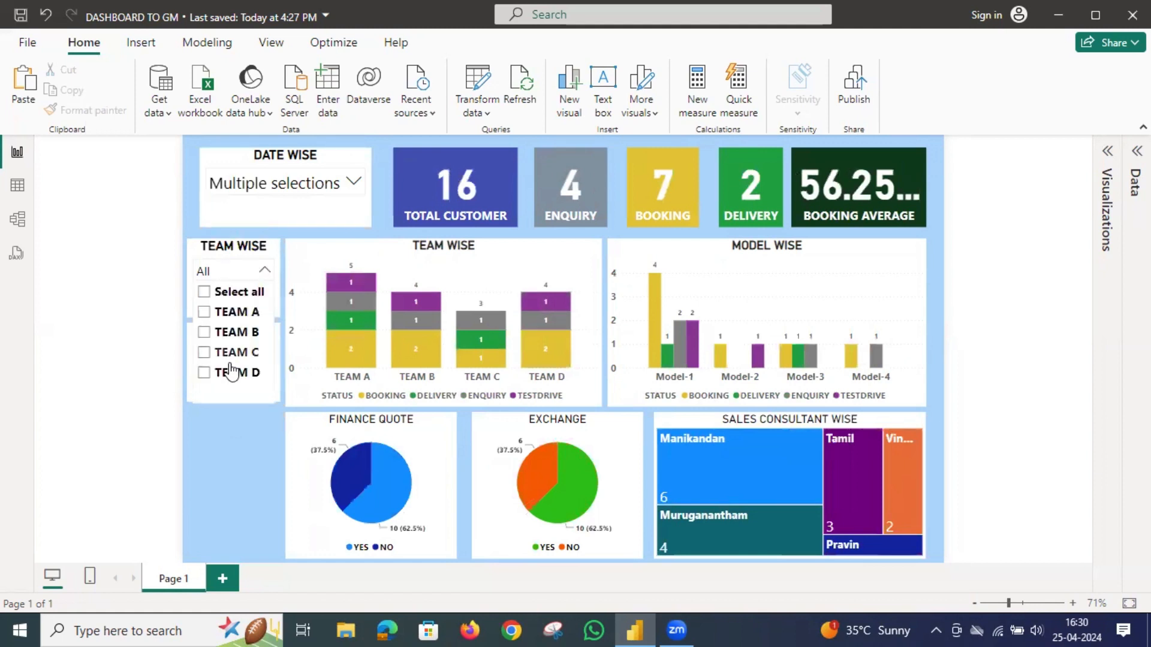
{"action": "left_click", "coordinate": [230, 374]}
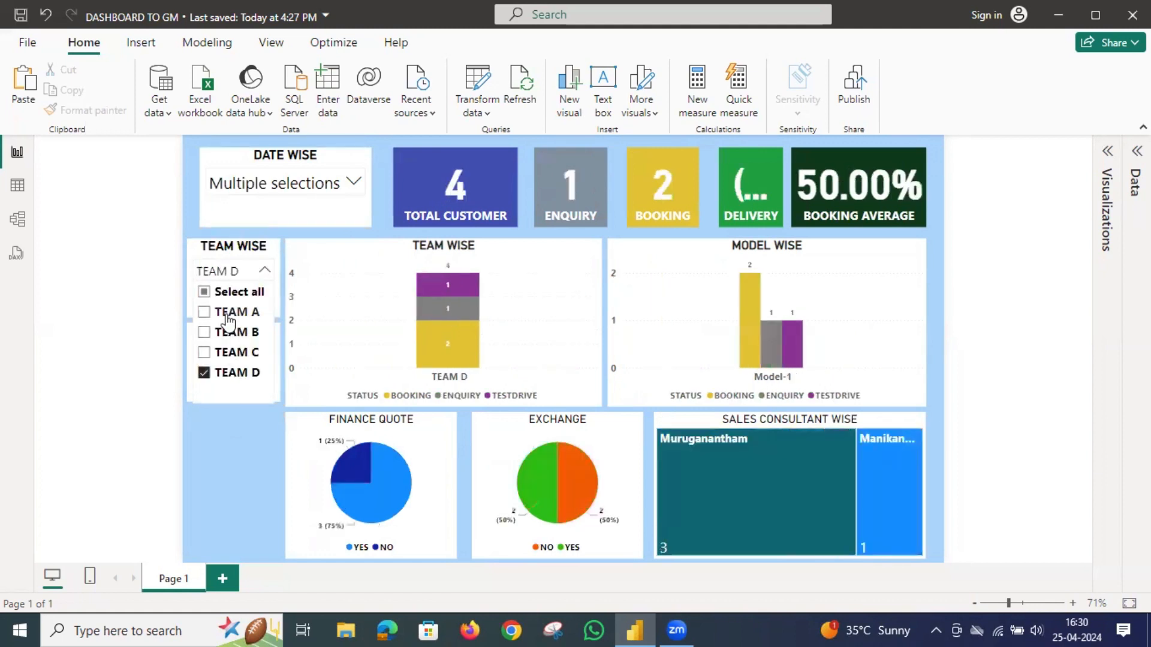
{"action": "left_click", "coordinate": [228, 312]}
{"action": "left_click", "coordinate": [242, 440]}
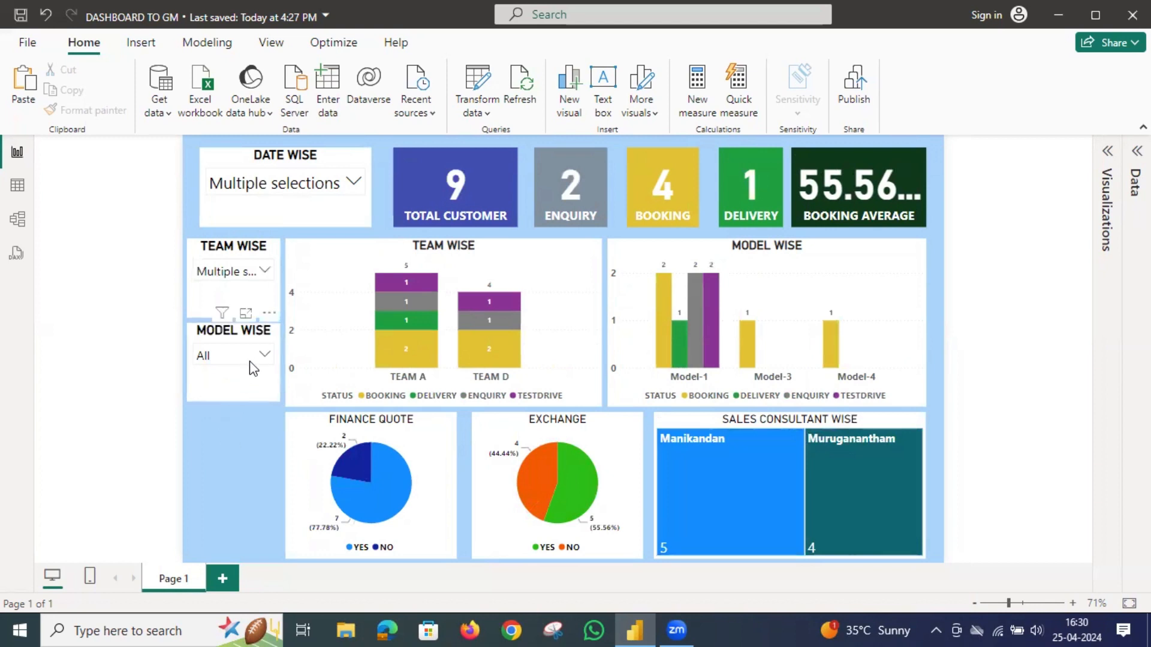
Filter the dashboard by model to Model-1.
{"action": "left_click", "coordinate": [264, 356]}
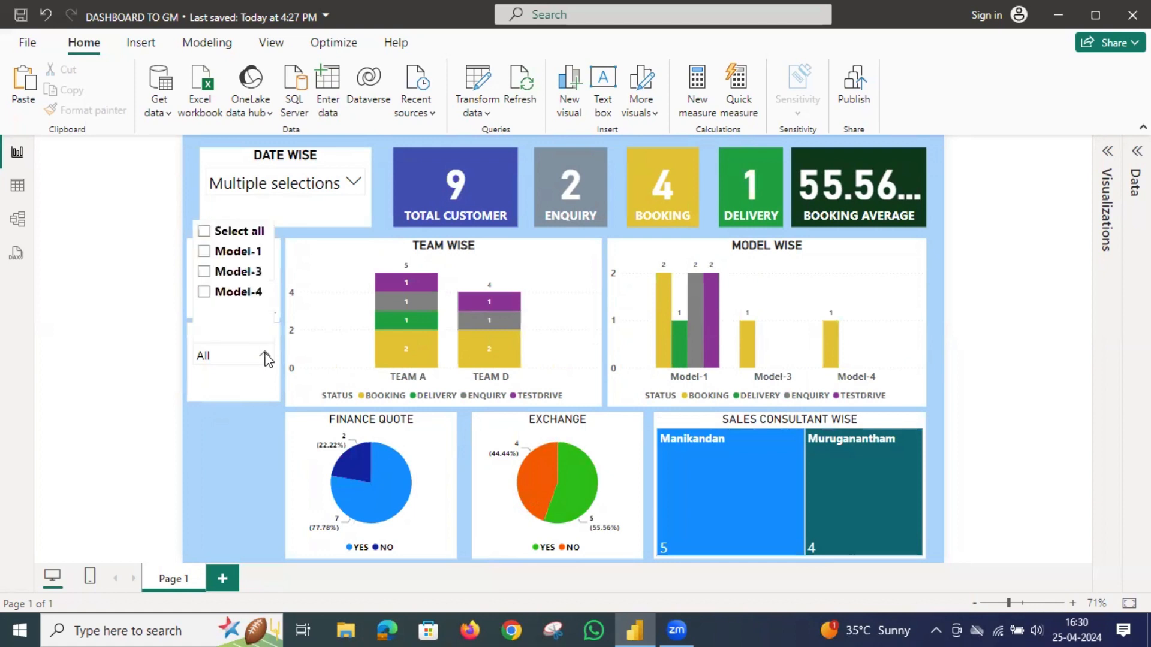
{"action": "left_click", "coordinate": [214, 252]}
{"action": "left_click", "coordinate": [258, 477]}
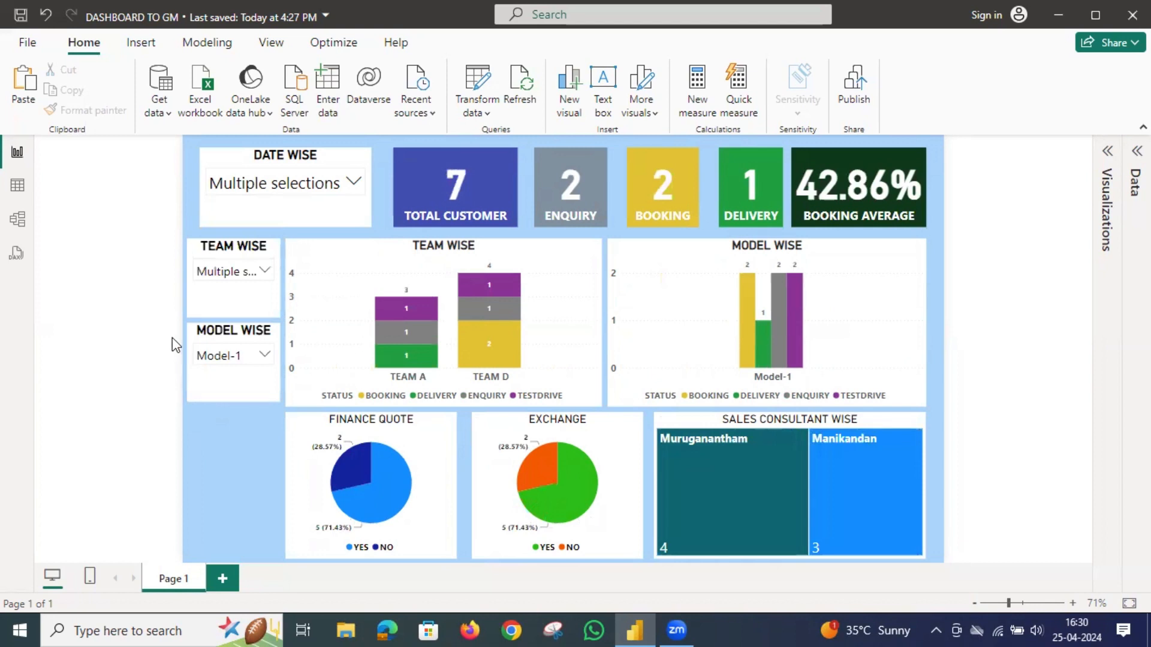
Clear the model-wise slicer by selecting and then deselecting all models.
{"action": "left_click", "coordinate": [264, 353]}
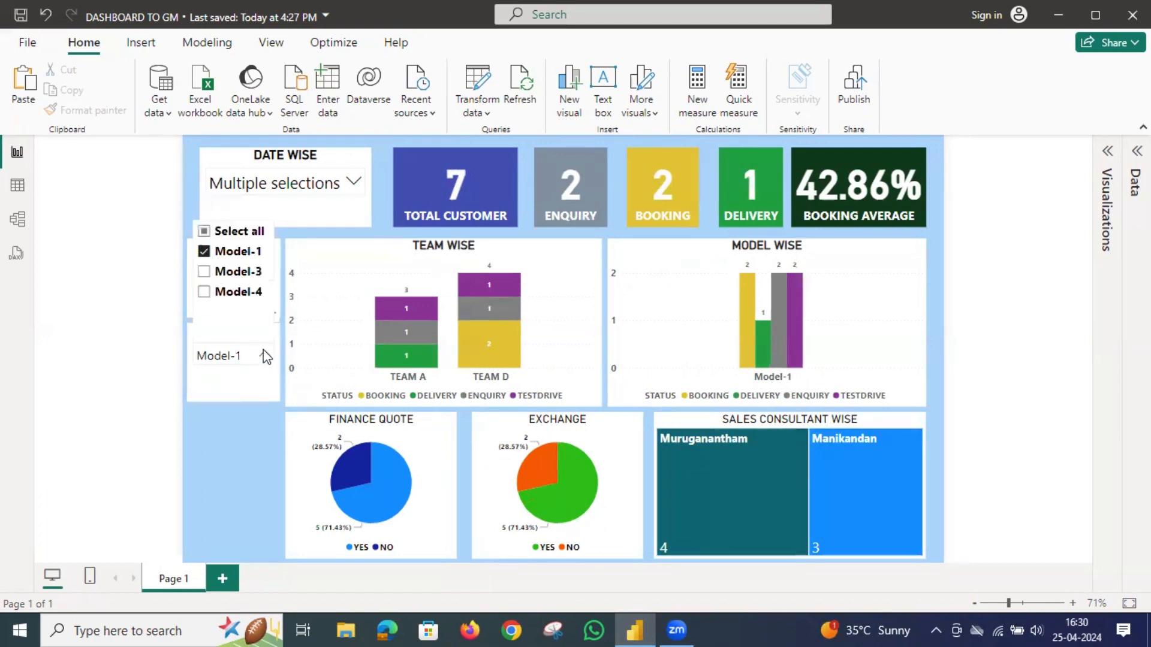
{"action": "left_click", "coordinate": [229, 233]}
{"action": "left_click", "coordinate": [229, 234]}
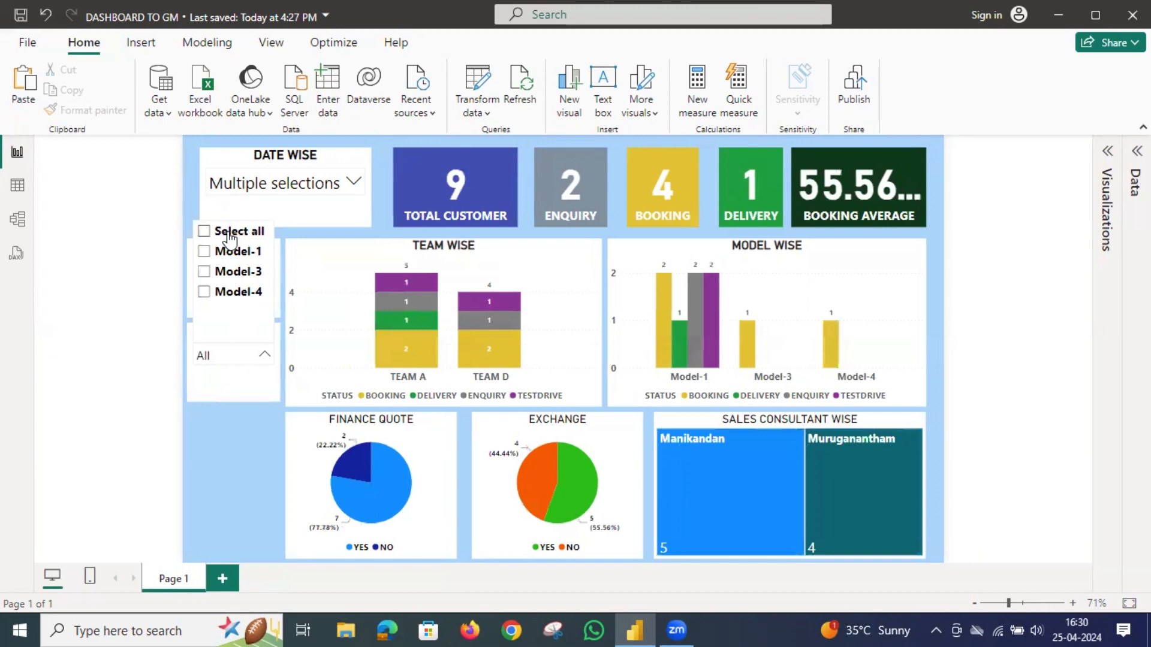
{"action": "left_click", "coordinate": [212, 433]}
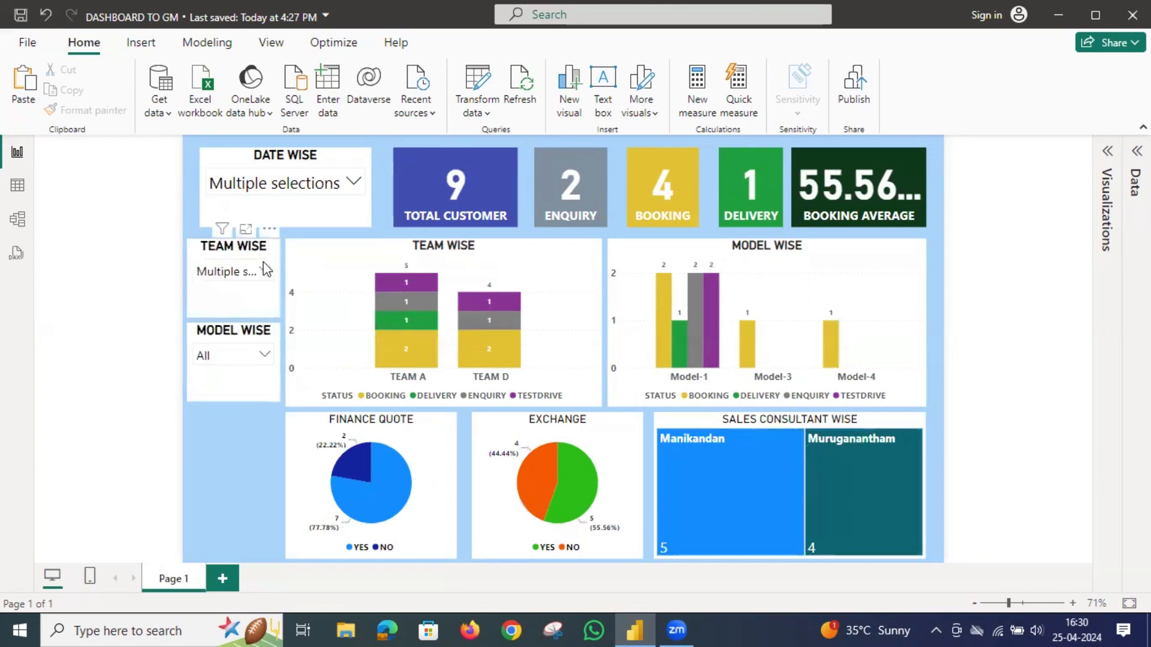
Clear the team-wise slicer by selecting and then deselecting all teams.
{"action": "left_click", "coordinate": [261, 268]}
{"action": "left_click", "coordinate": [231, 292]}
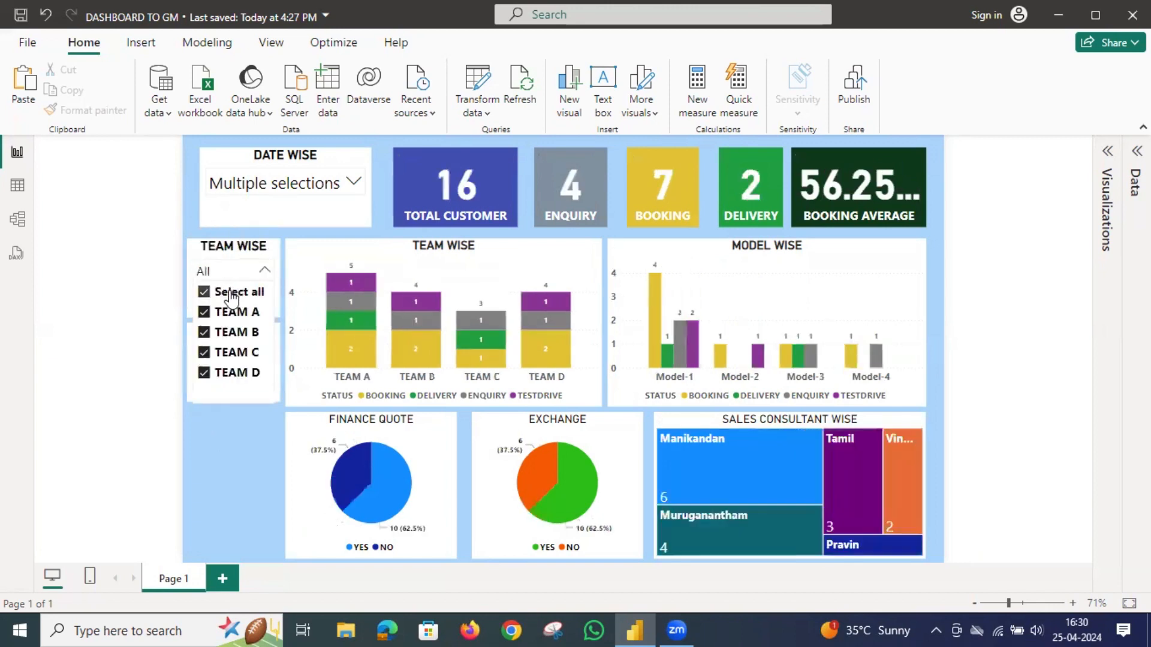
{"action": "left_click", "coordinate": [231, 292]}
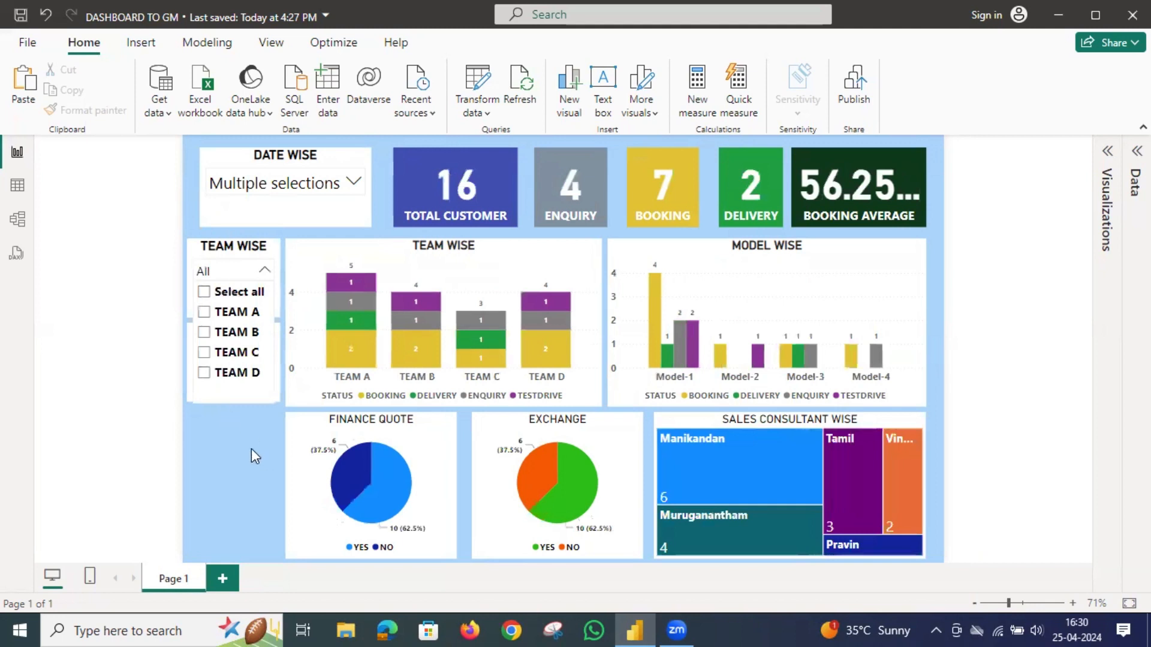
{"action": "left_click", "coordinate": [243, 435]}
Clear the date-wise slicer by selecting and then deselecting all dates.
{"action": "left_click", "coordinate": [353, 184]}
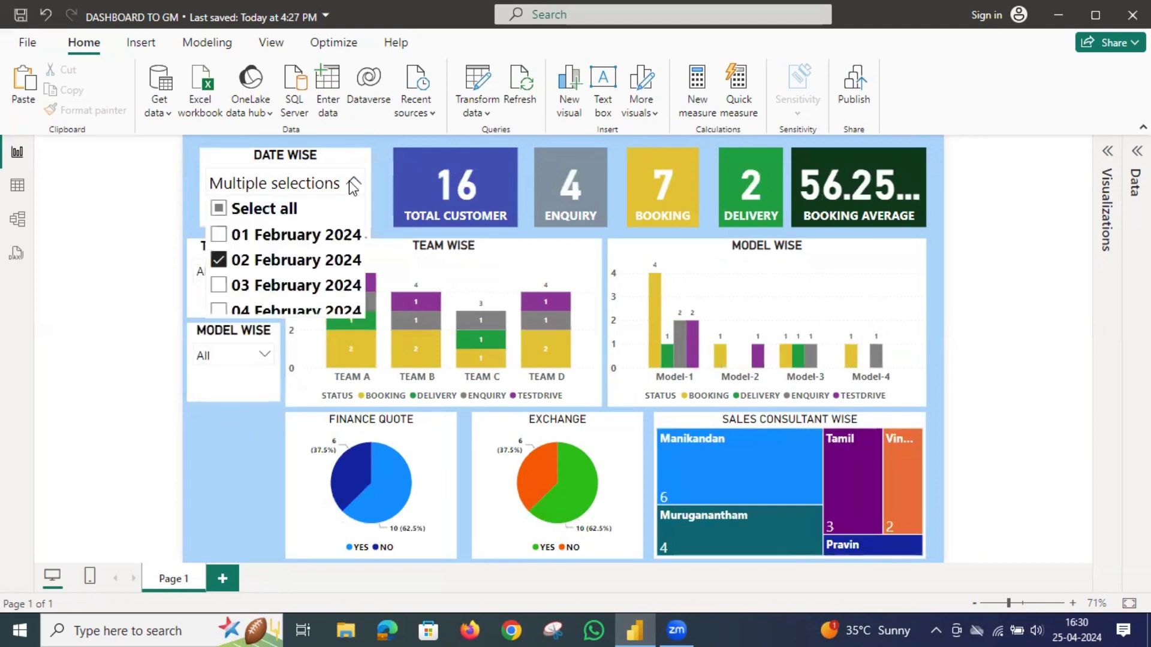
{"action": "left_click", "coordinate": [247, 210]}
{"action": "left_click", "coordinate": [247, 210]}
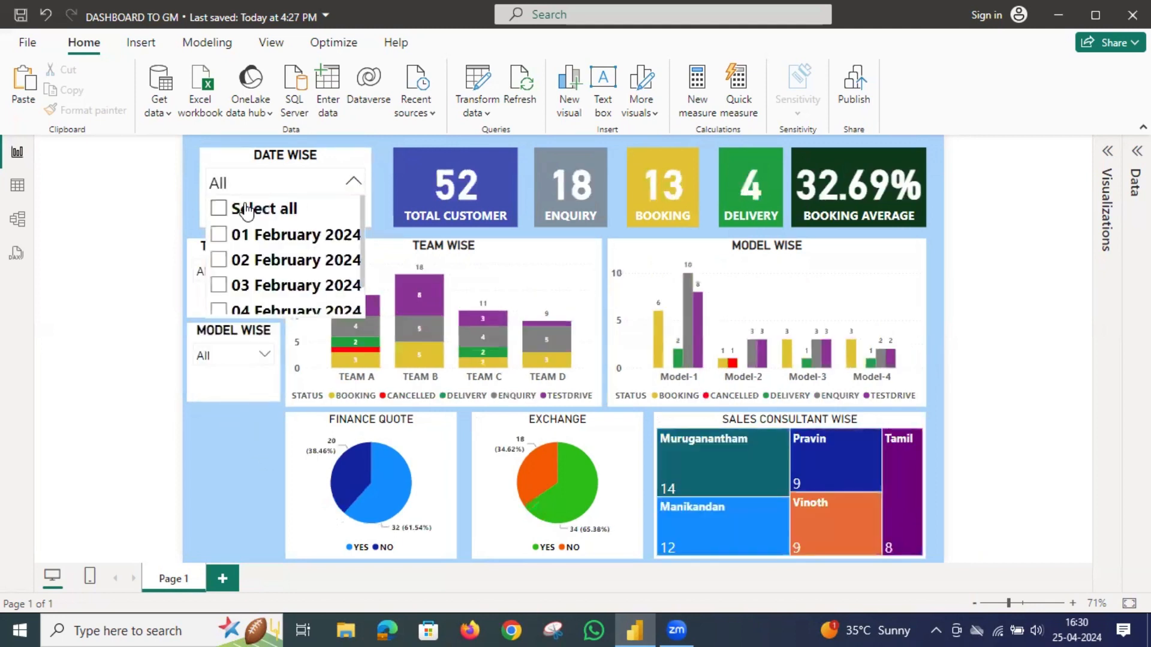
{"action": "left_click", "coordinate": [244, 470]}
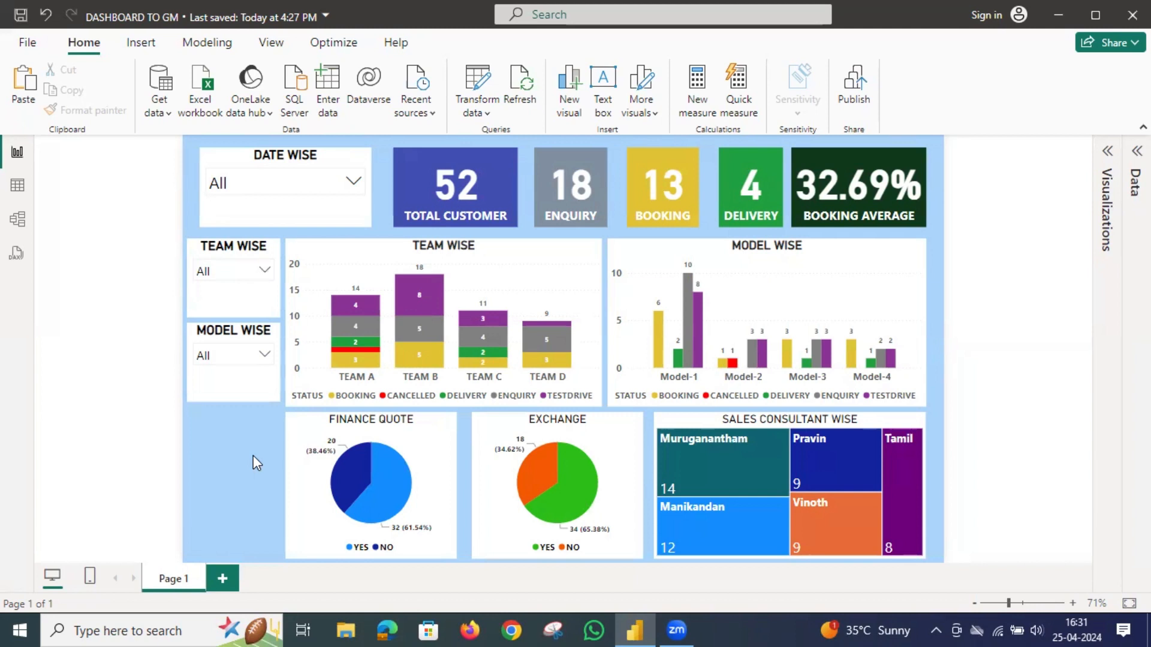
Add a bookmark of the unfiltered dashboard, name it "No filter", and collapse the bookmark list.
{"action": "left_click", "coordinate": [269, 44]}
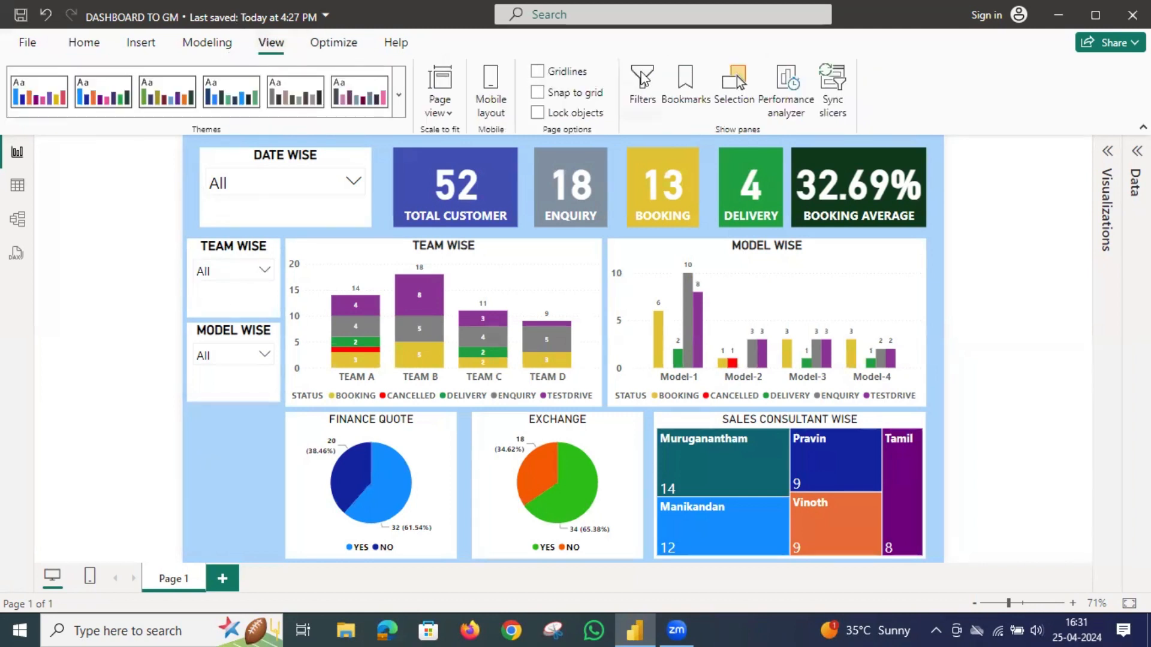
{"action": "left_click", "coordinate": [686, 84]}
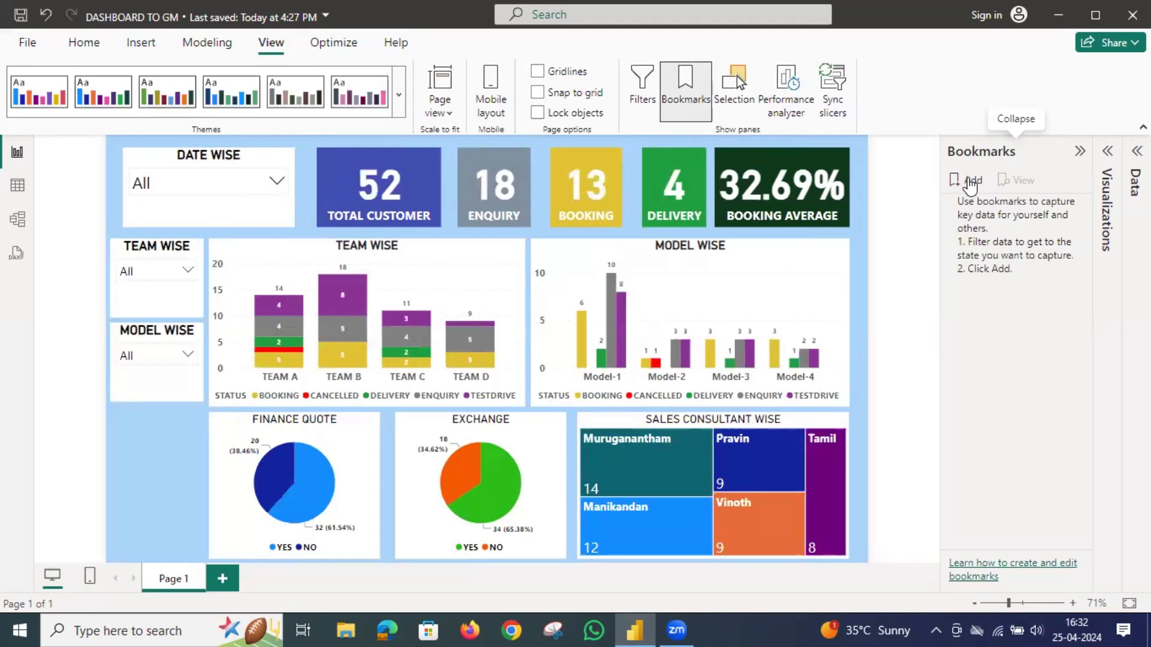
{"action": "left_click", "coordinate": [970, 181]}
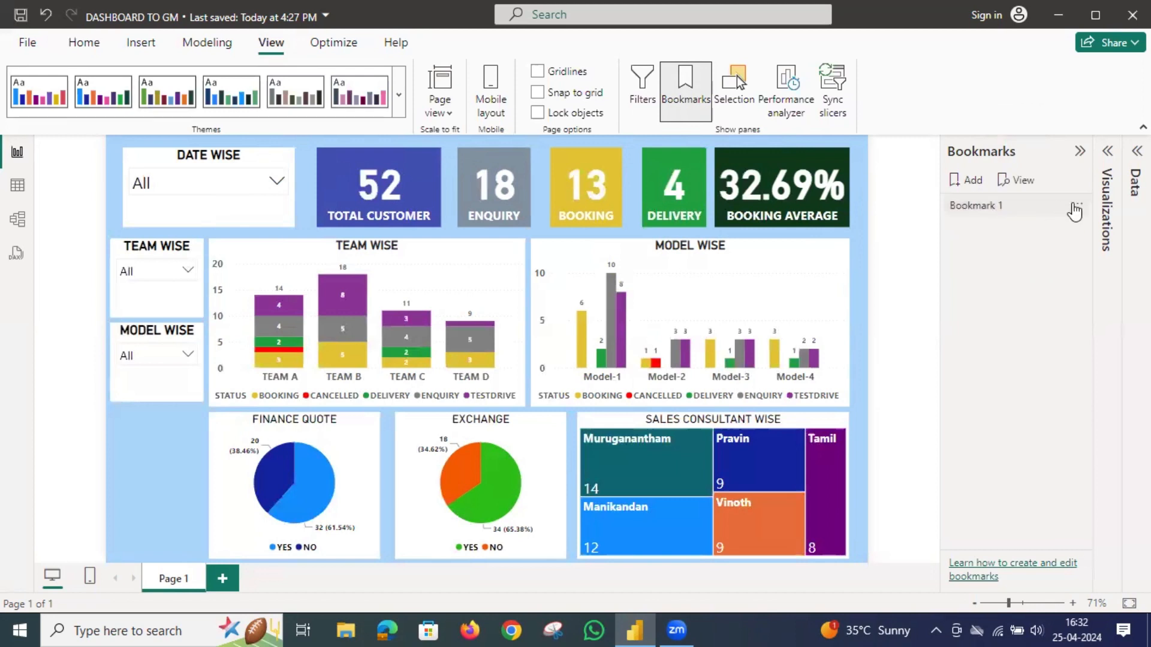
{"action": "left_click", "coordinate": [1076, 207]}
{"action": "left_click", "coordinate": [1007, 240]}
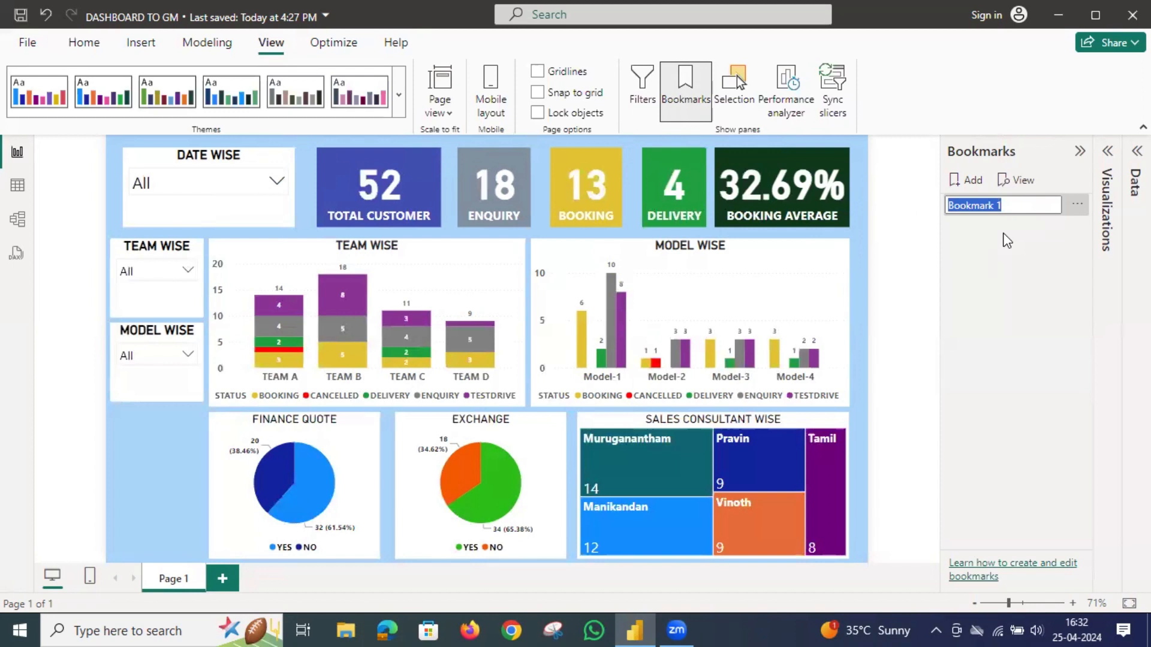
{"action": "type", "text": "No"}
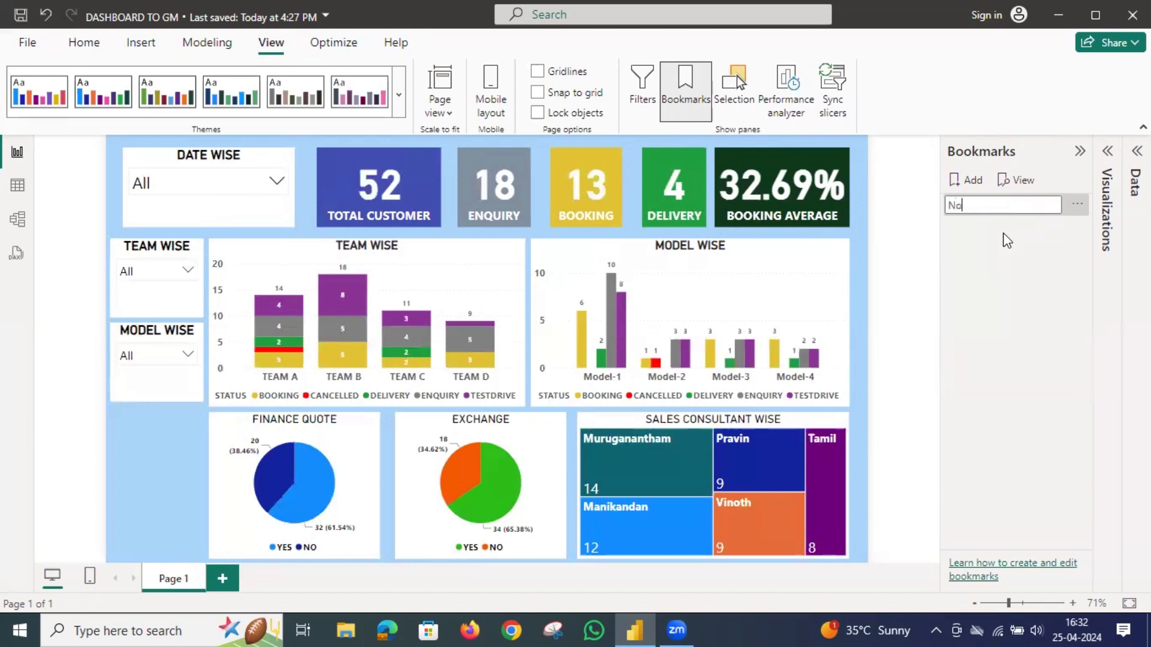
{"action": "type", "text": " filter"}
{"action": "key", "text": "Return"}
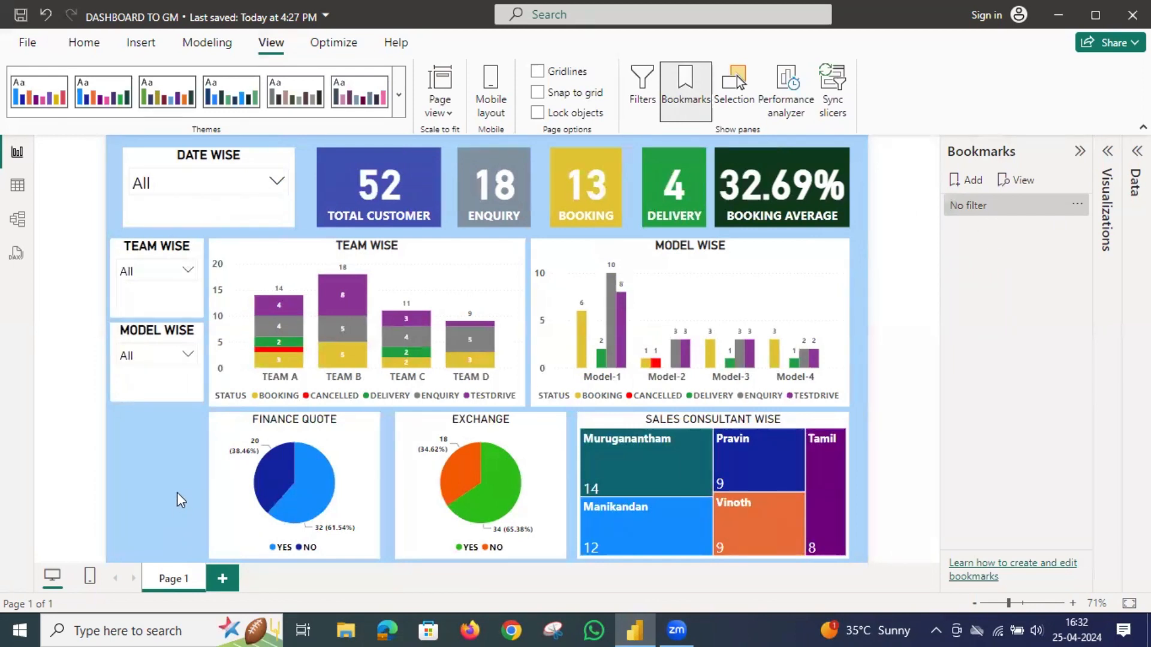
{"action": "left_click", "coordinate": [1080, 151]}
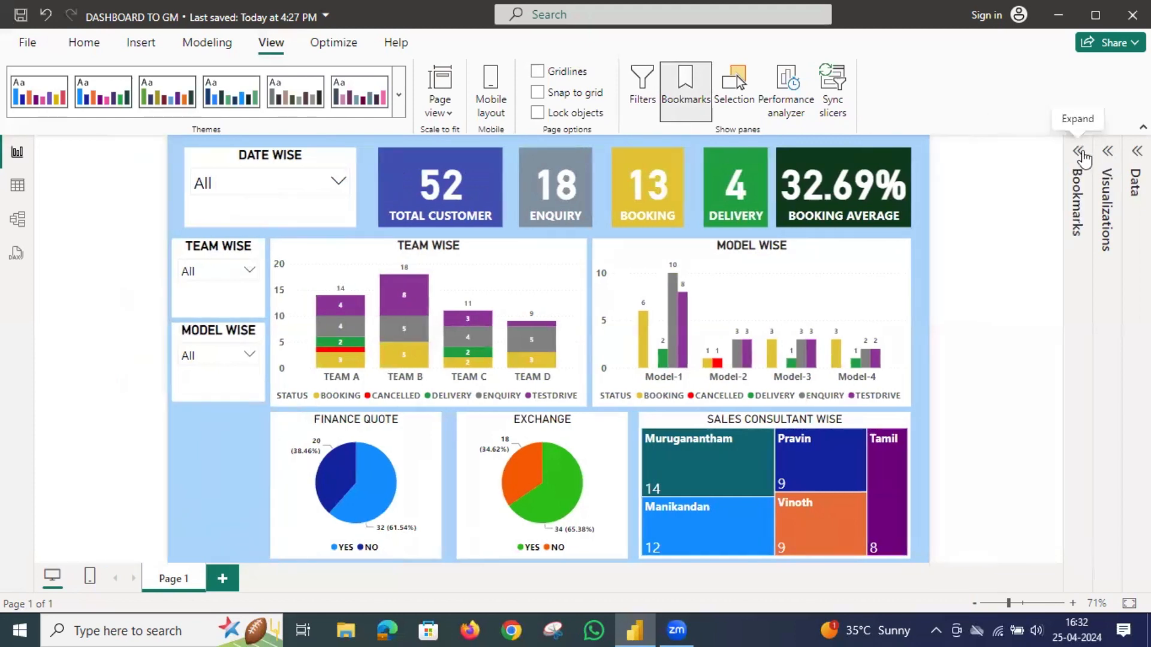
Insert a rectangle shape and fit it into the empty area beneath the model-wise slicer.
{"action": "left_click", "coordinate": [142, 44]}
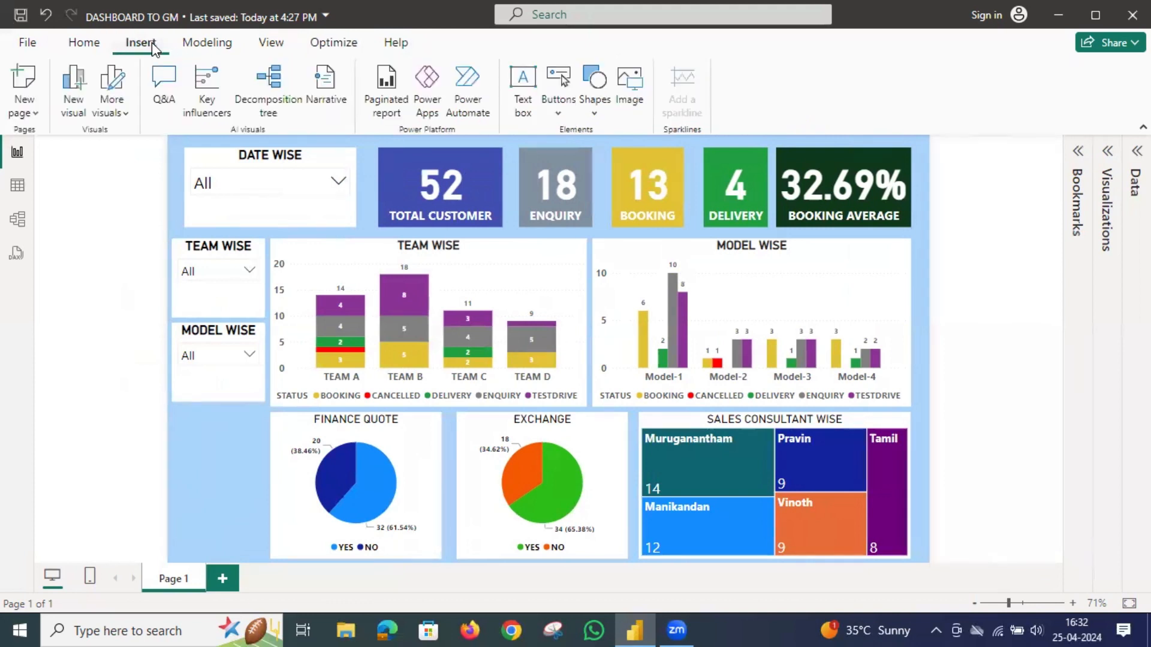
{"action": "left_click", "coordinate": [595, 89]}
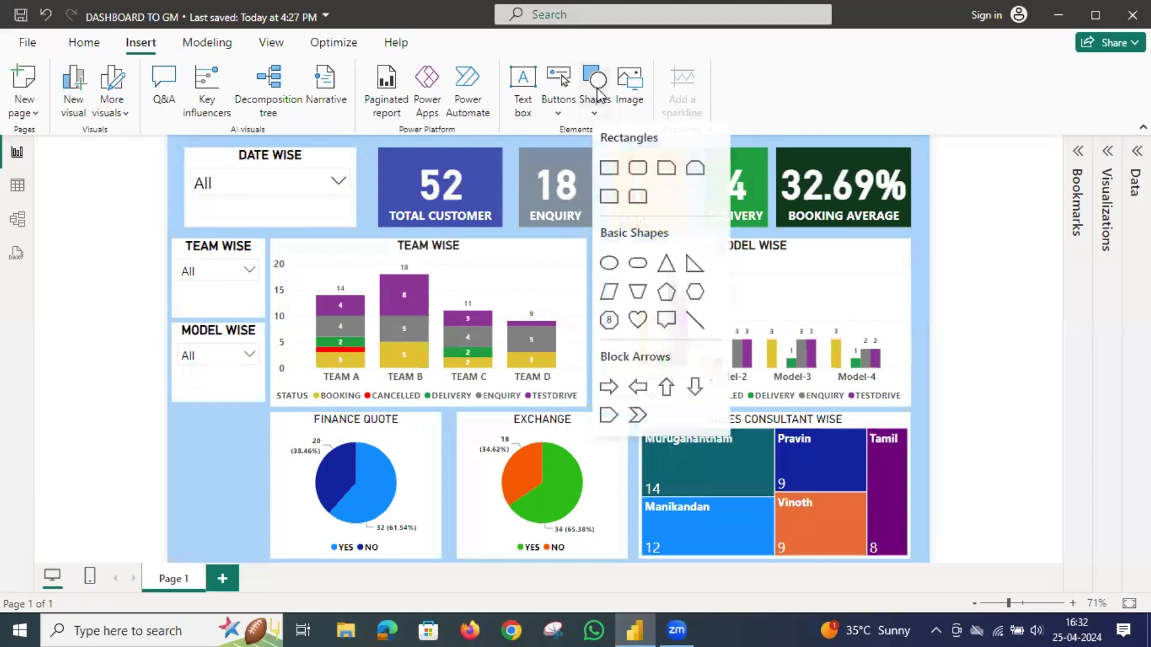
{"action": "left_click", "coordinate": [609, 171]}
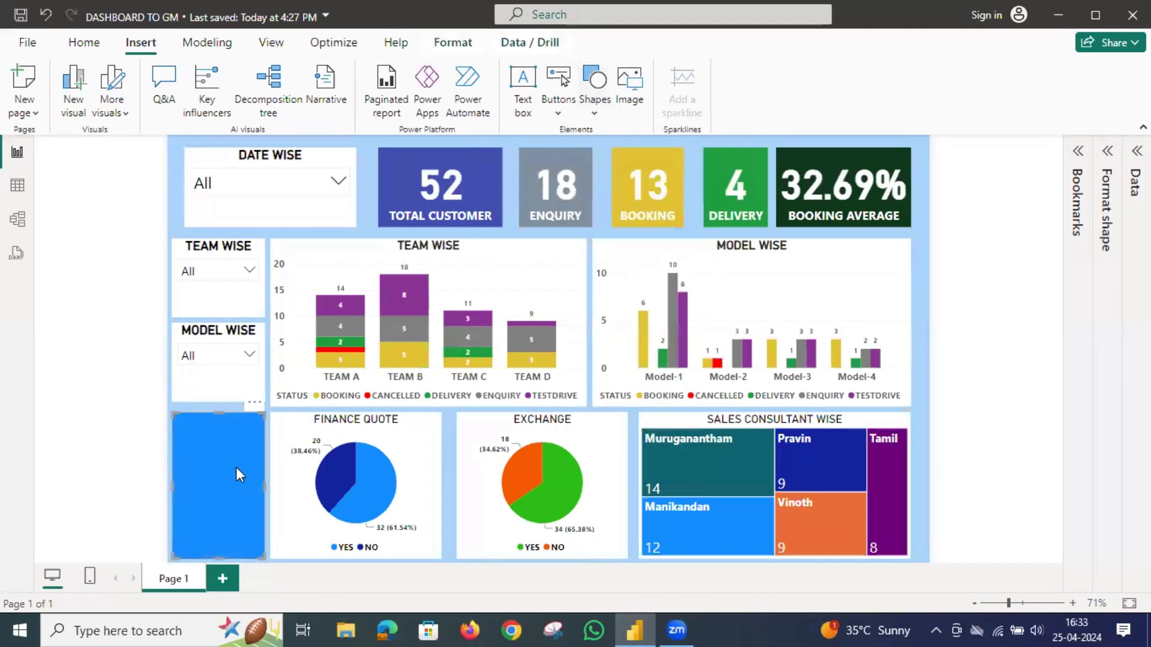
{"action": "left_click_drag", "start_coordinate": [228, 541], "coordinate": [215, 465]}
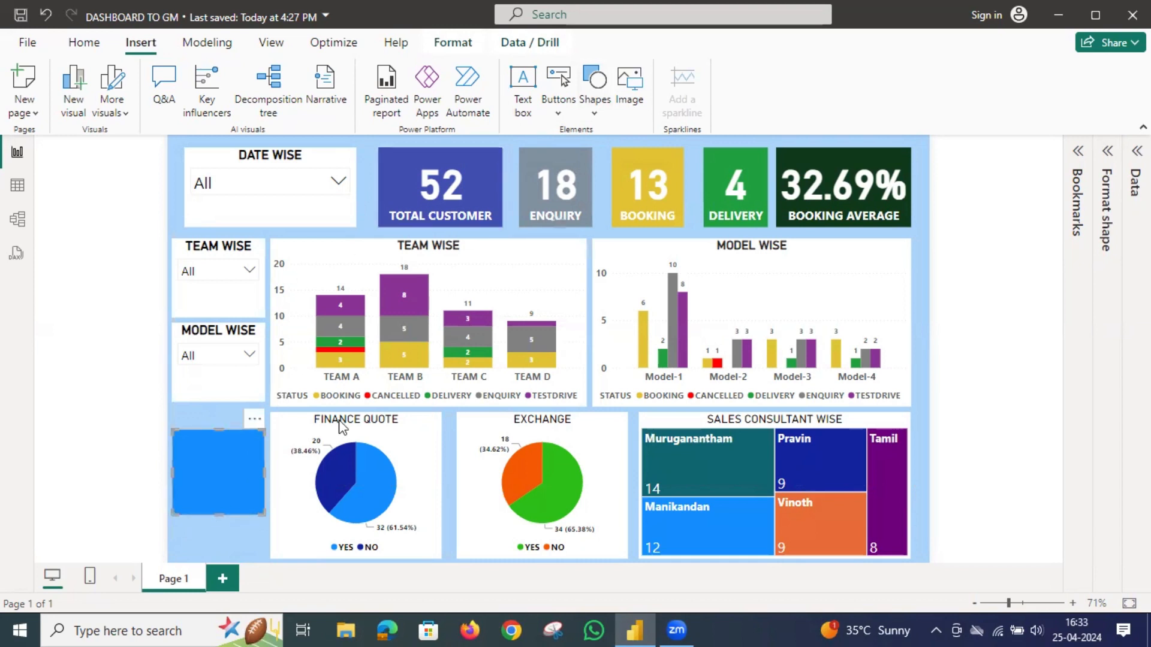
Insert the downloaded clear-filter image, shrink it, and fit it over the blue rectangle beneath the model-wise slicer.
{"action": "left_click", "coordinate": [629, 90]}
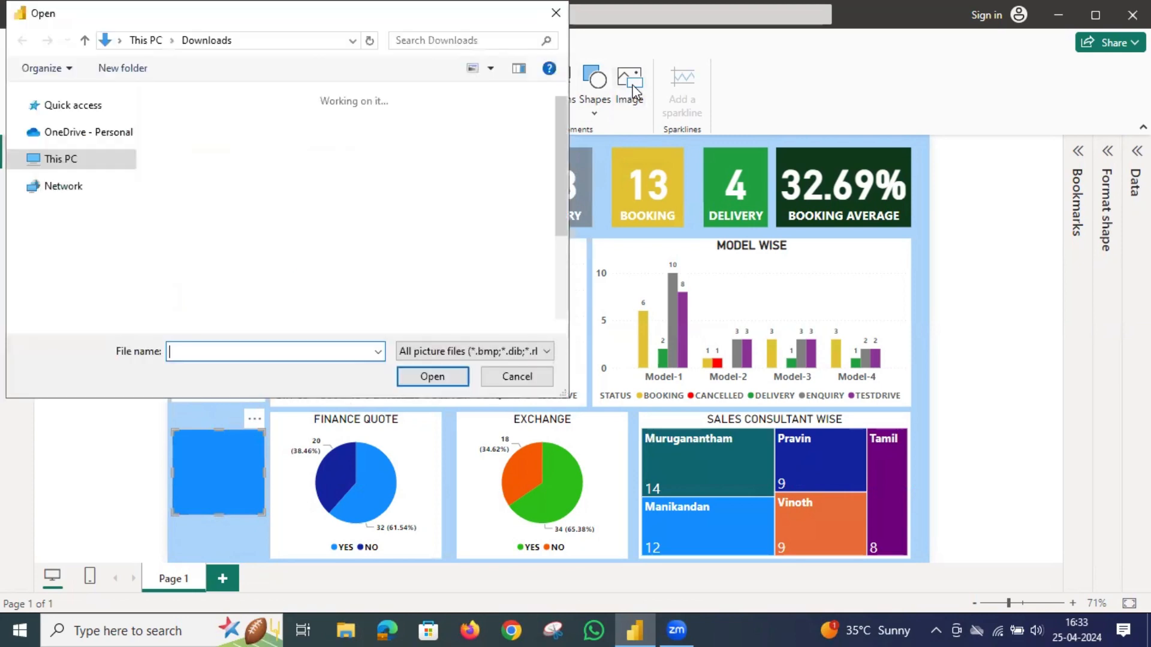
{"action": "left_click", "coordinate": [195, 151]}
{"action": "left_click", "coordinate": [419, 375]}
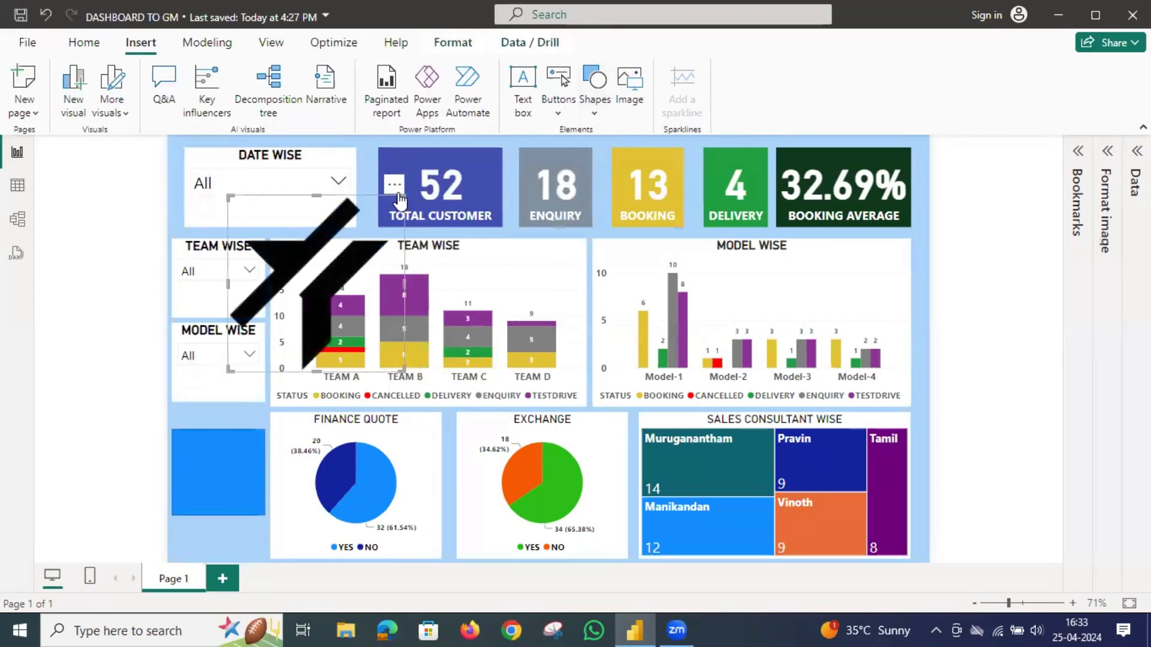
{"action": "left_click_drag", "start_coordinate": [402, 195], "coordinate": [313, 257]}
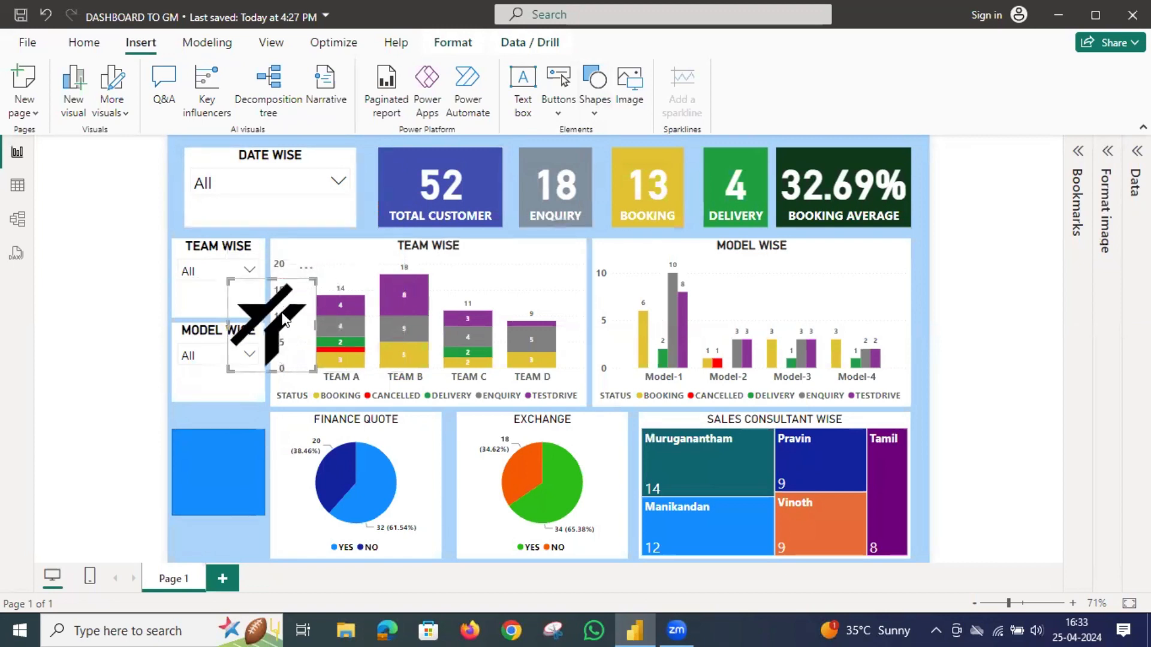
{"action": "left_click_drag", "start_coordinate": [267, 340], "coordinate": [231, 457]}
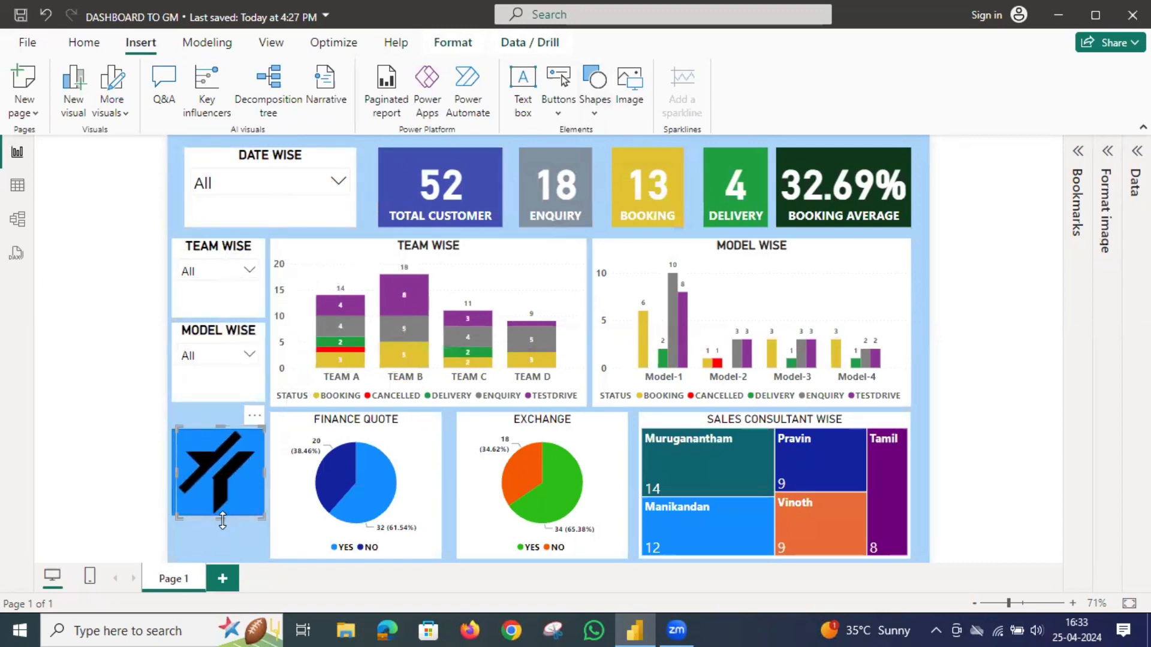
{"action": "left_click_drag", "start_coordinate": [220, 518], "coordinate": [221, 514]}
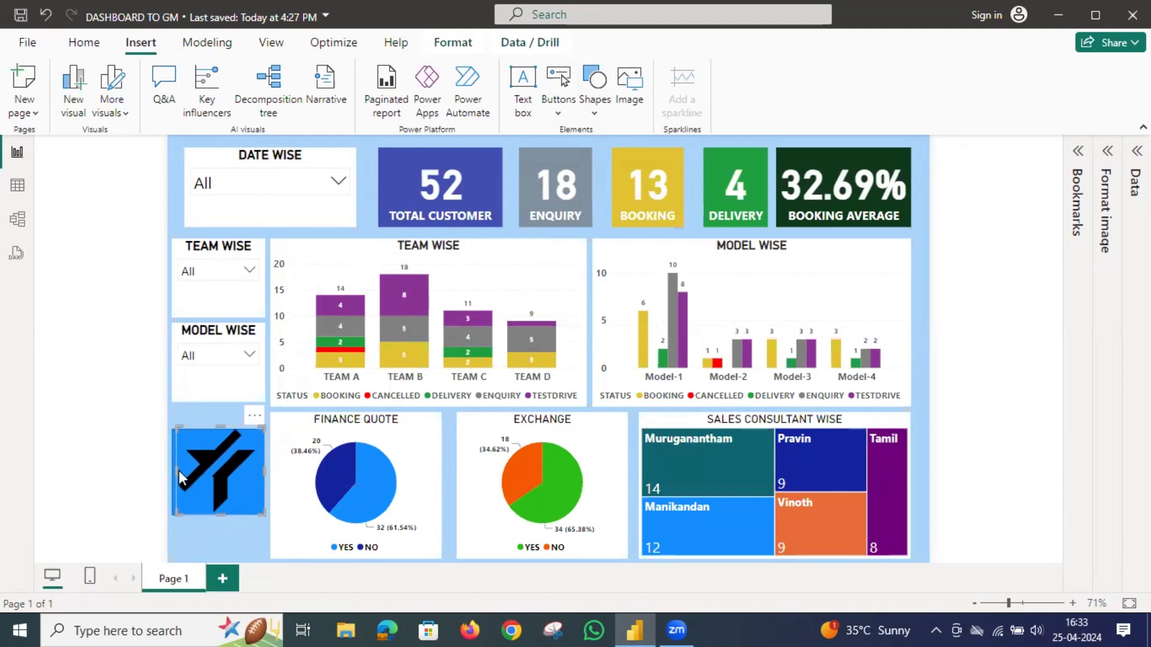
{"action": "key", "text": "Escape"}
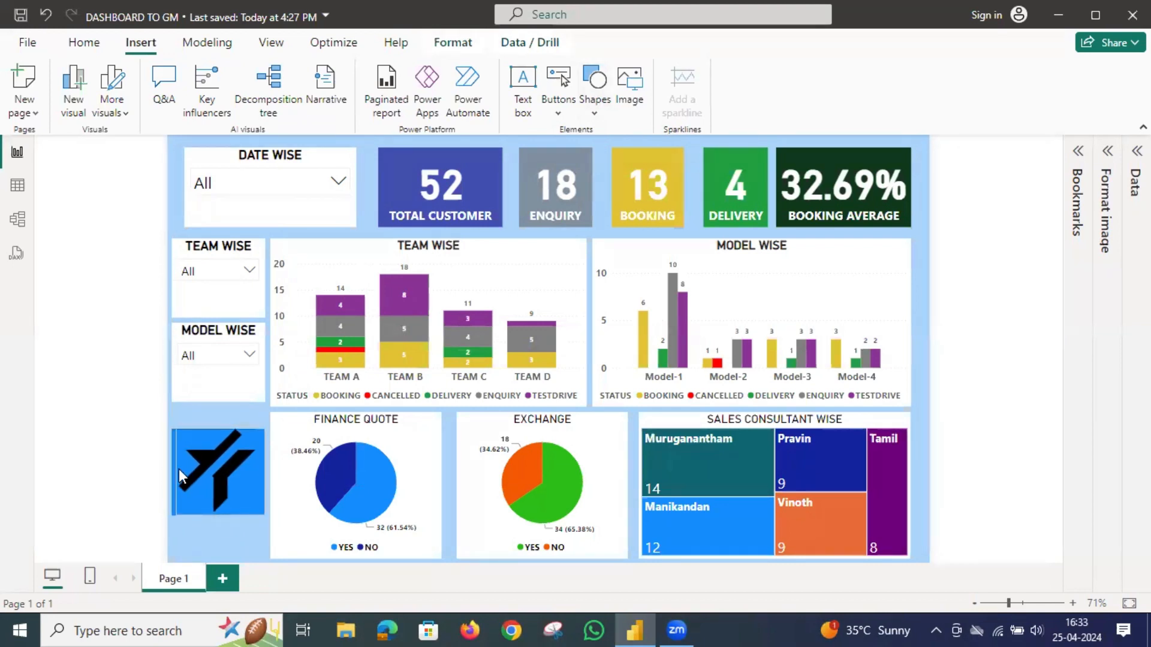
Resize the blue rectangle so its edges match the image placed over it.
{"action": "left_click", "coordinate": [179, 469]}
{"action": "key", "text": "Delete"}
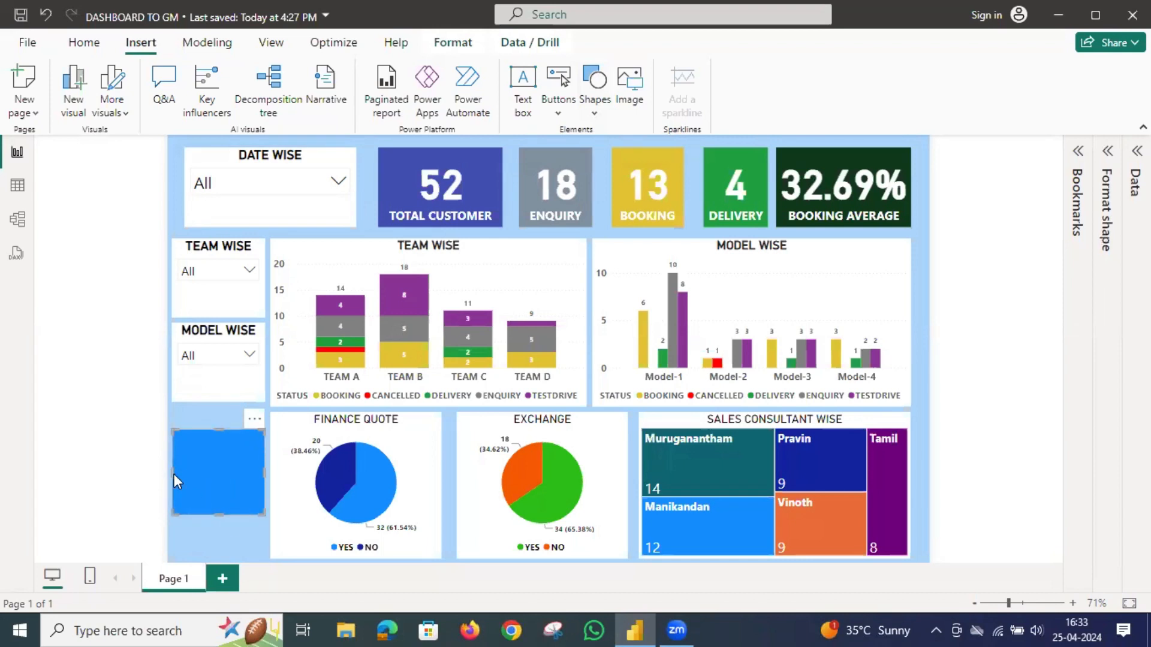
{"action": "left_click_drag", "start_coordinate": [175, 482], "coordinate": [178, 481]}
{"action": "left_click_drag", "start_coordinate": [218, 438], "coordinate": [221, 430]}
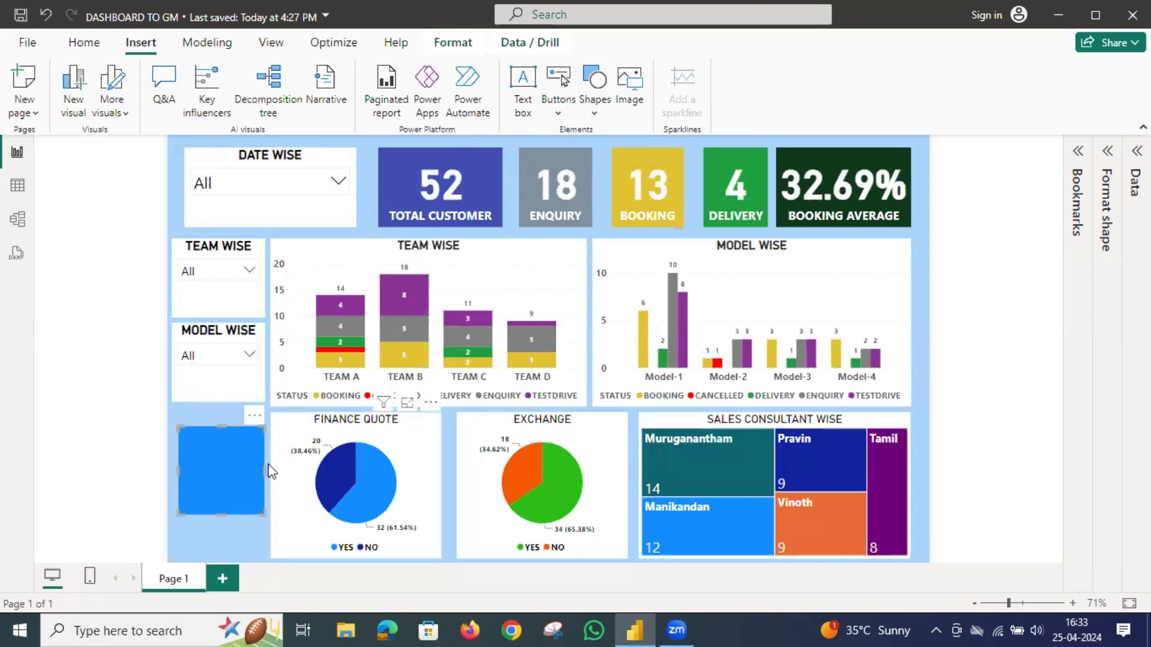
{"action": "left_click_drag", "start_coordinate": [266, 471], "coordinate": [261, 470]}
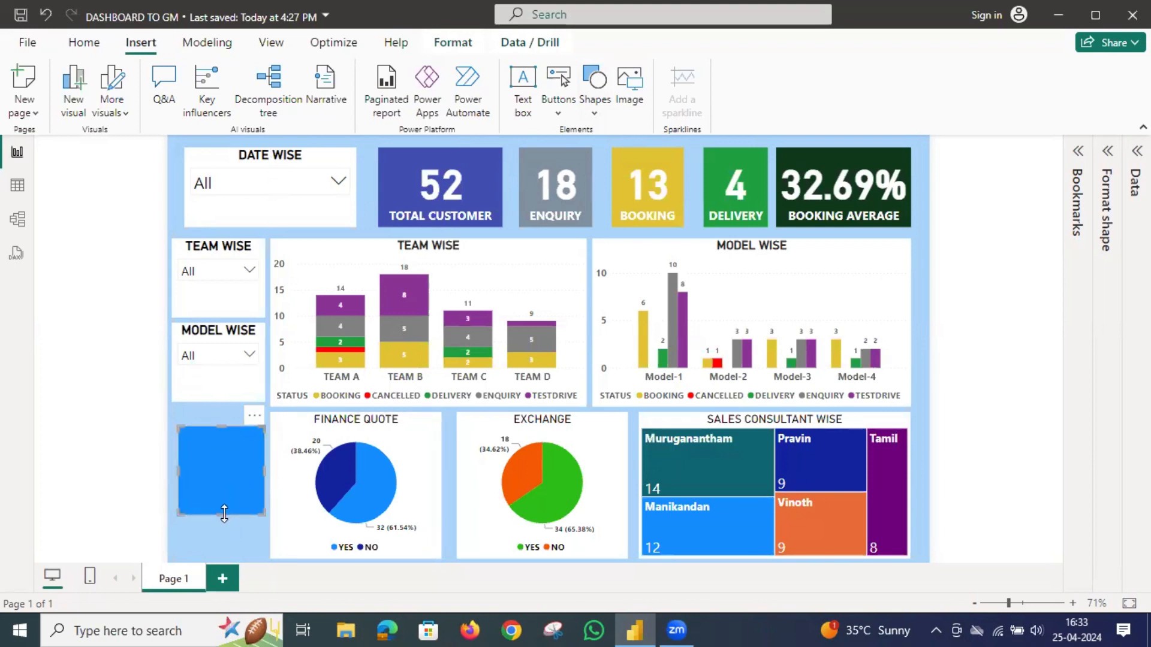
{"action": "left_click", "coordinate": [223, 510]}
{"action": "left_click", "coordinate": [234, 525]}
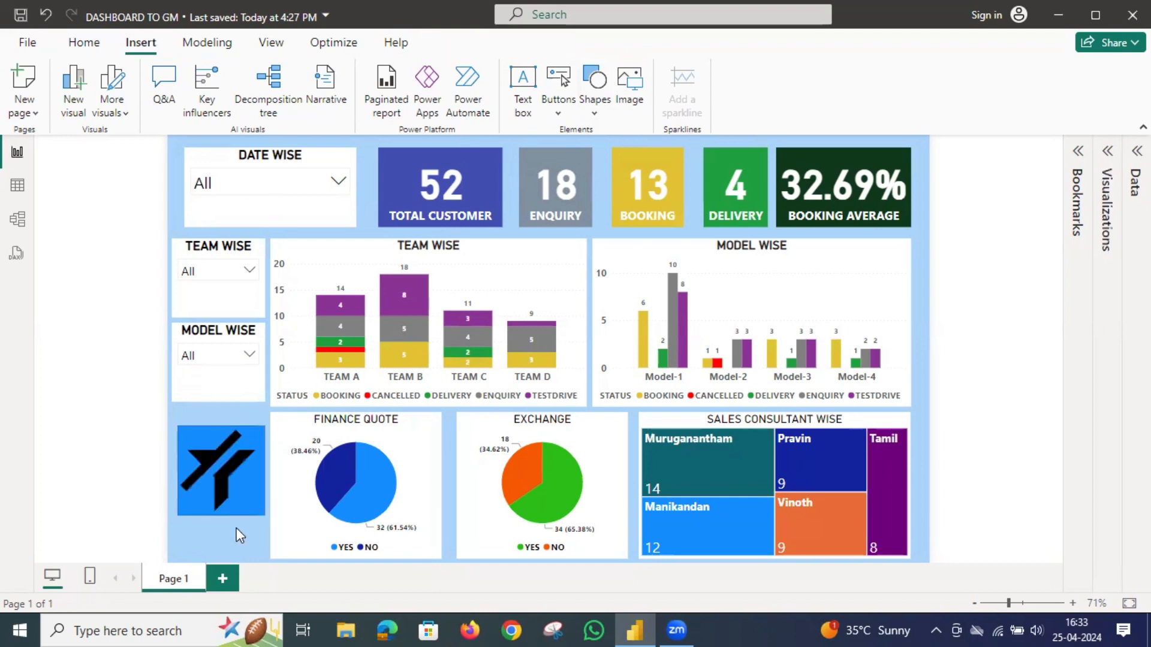
Check the image's style options and shift the image slightly downward to expose the rectangle's upper edge.
{"action": "left_click", "coordinate": [257, 485]}
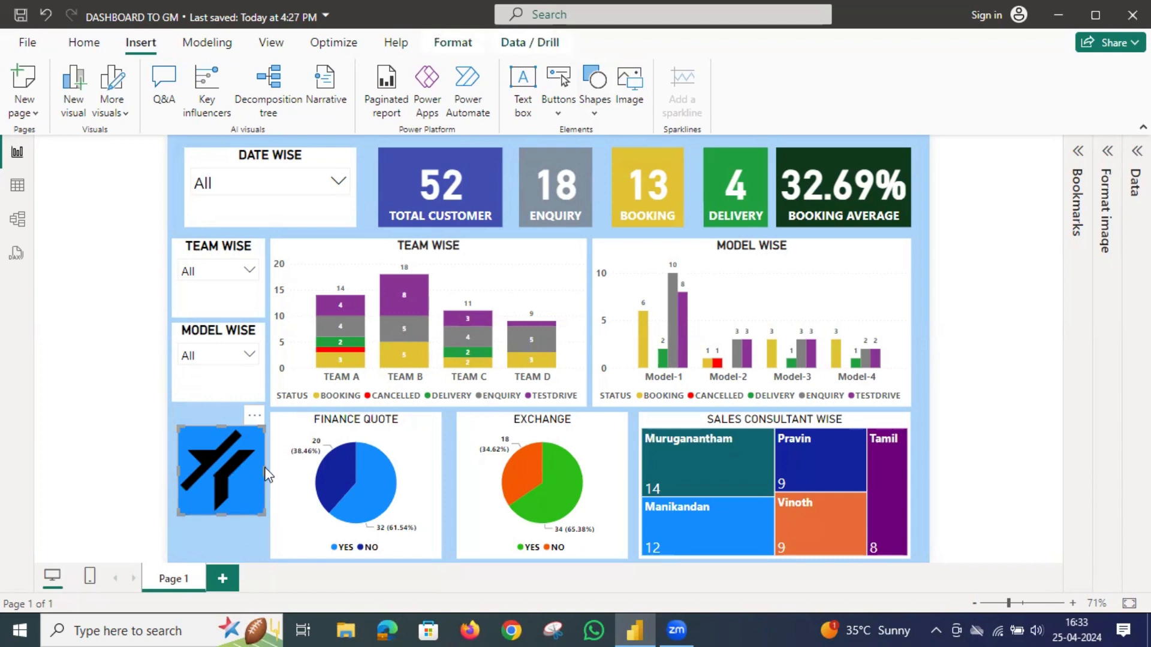
{"action": "left_click", "coordinate": [1108, 156]}
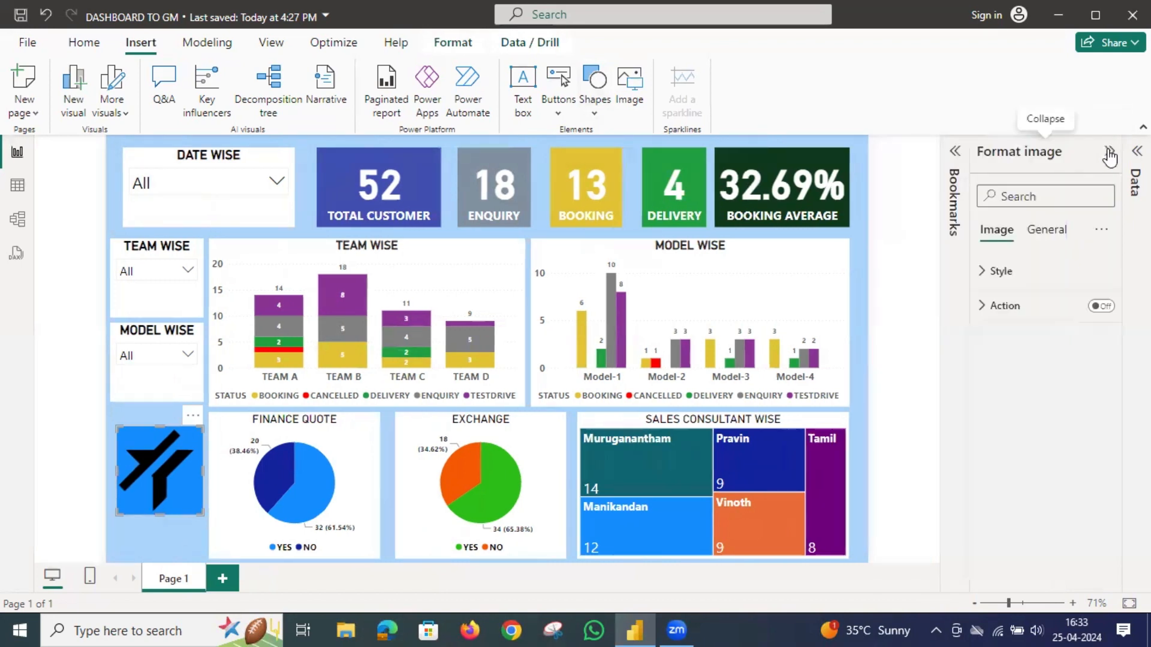
{"action": "left_click", "coordinate": [985, 277]}
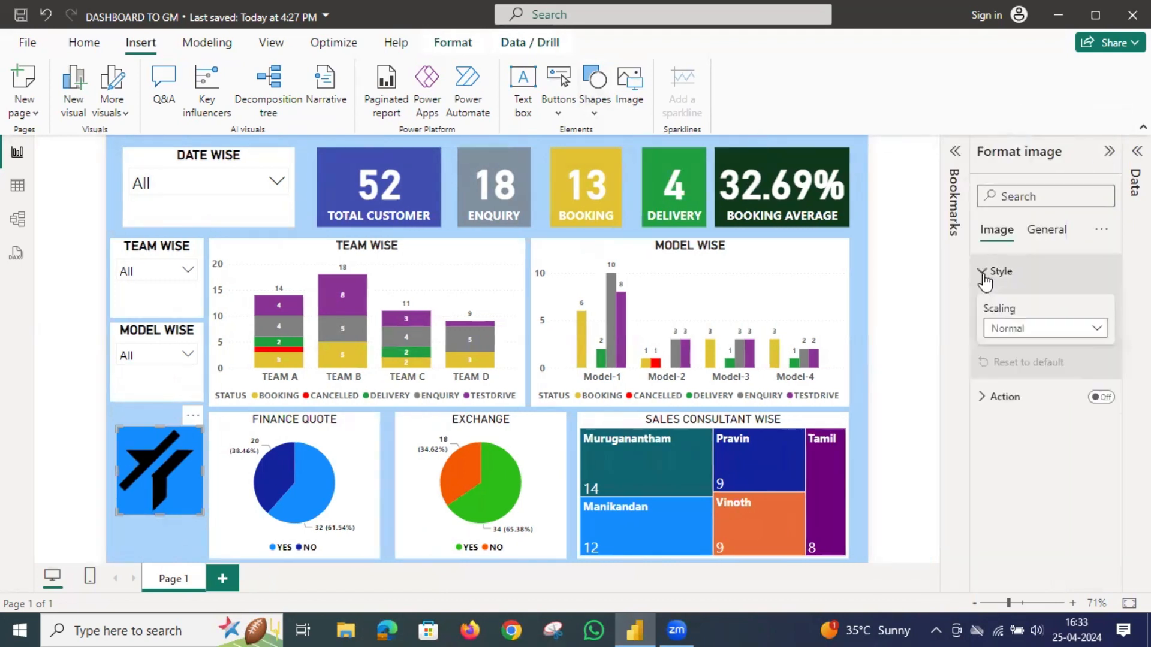
{"action": "left_click", "coordinate": [984, 276]}
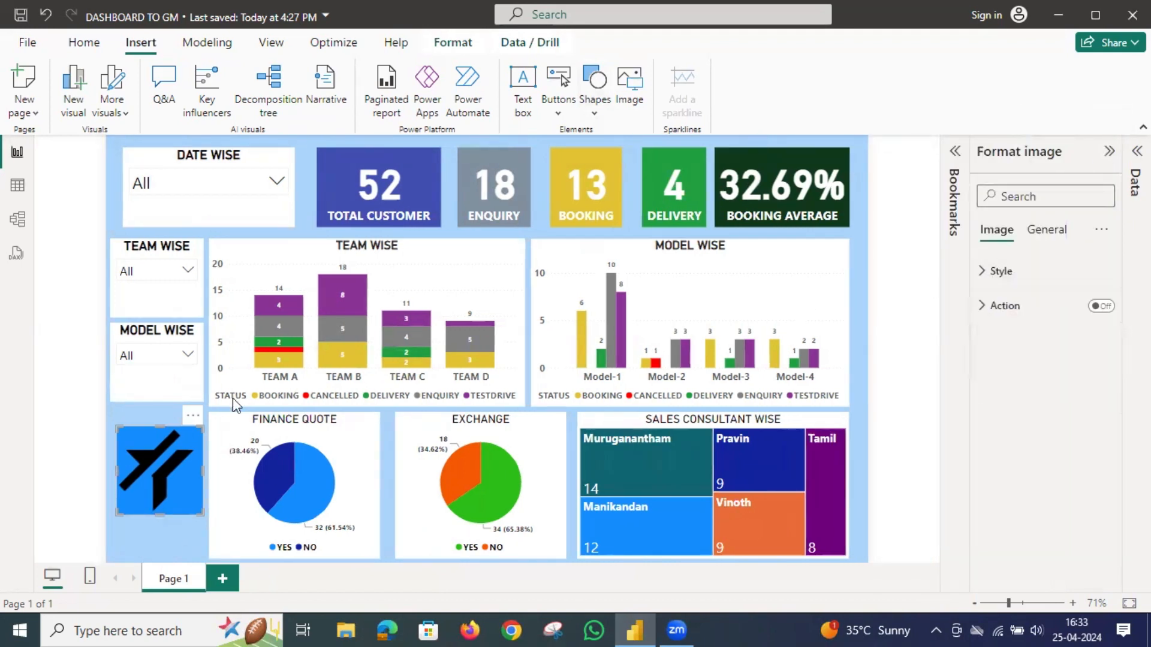
{"action": "left_click_drag", "start_coordinate": [154, 457], "coordinate": [156, 467]}
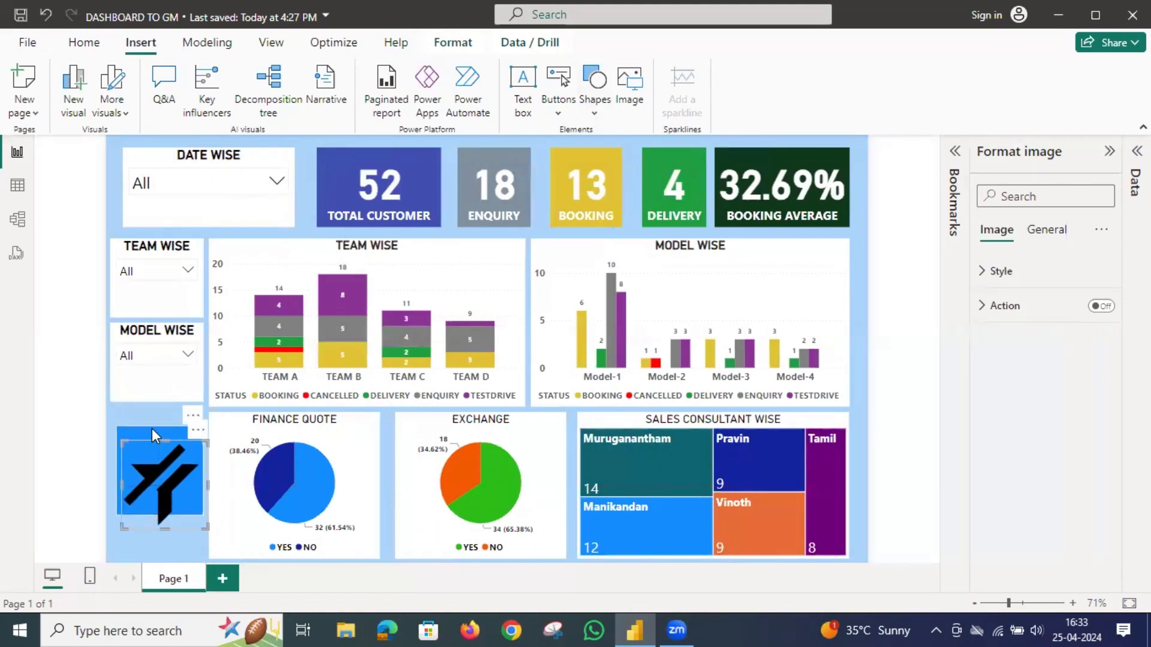
Change the rectangle's fill color to white and collapse its formatting options.
{"action": "left_click", "coordinate": [153, 429]}
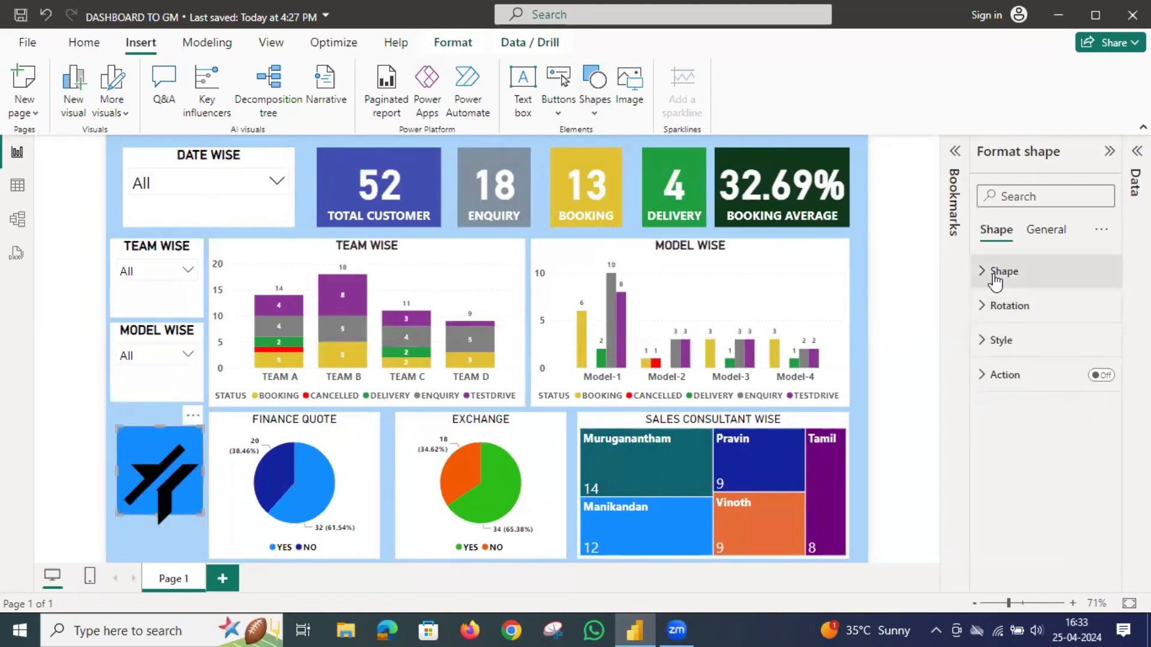
{"action": "left_click", "coordinate": [978, 341]}
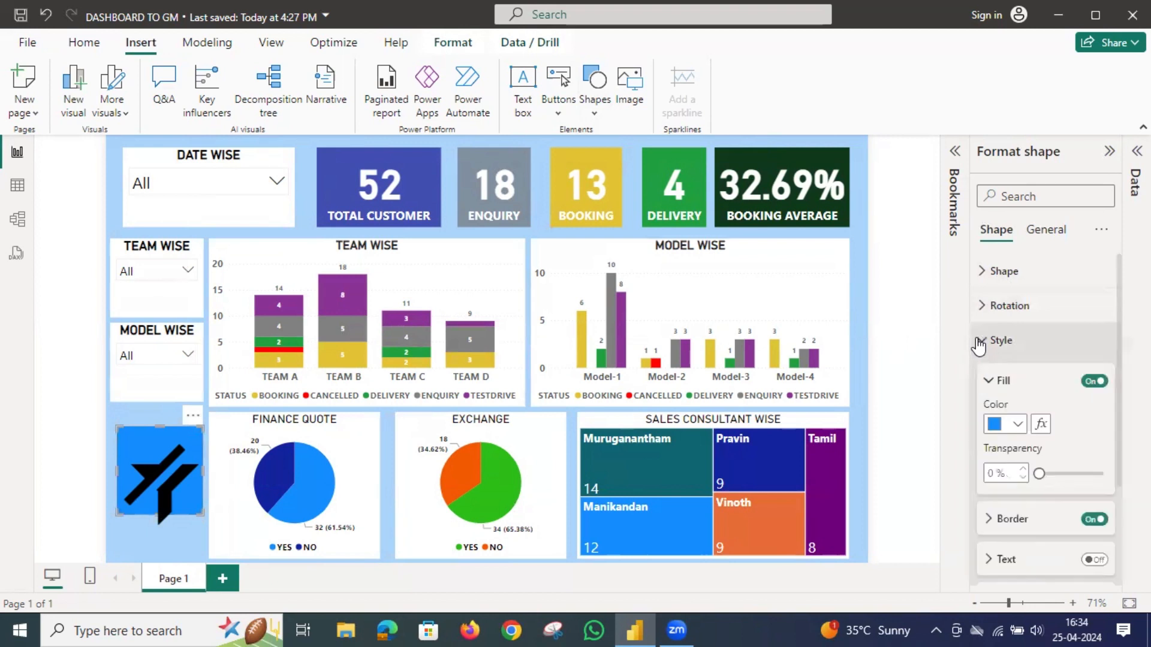
{"action": "left_click", "coordinate": [995, 426]}
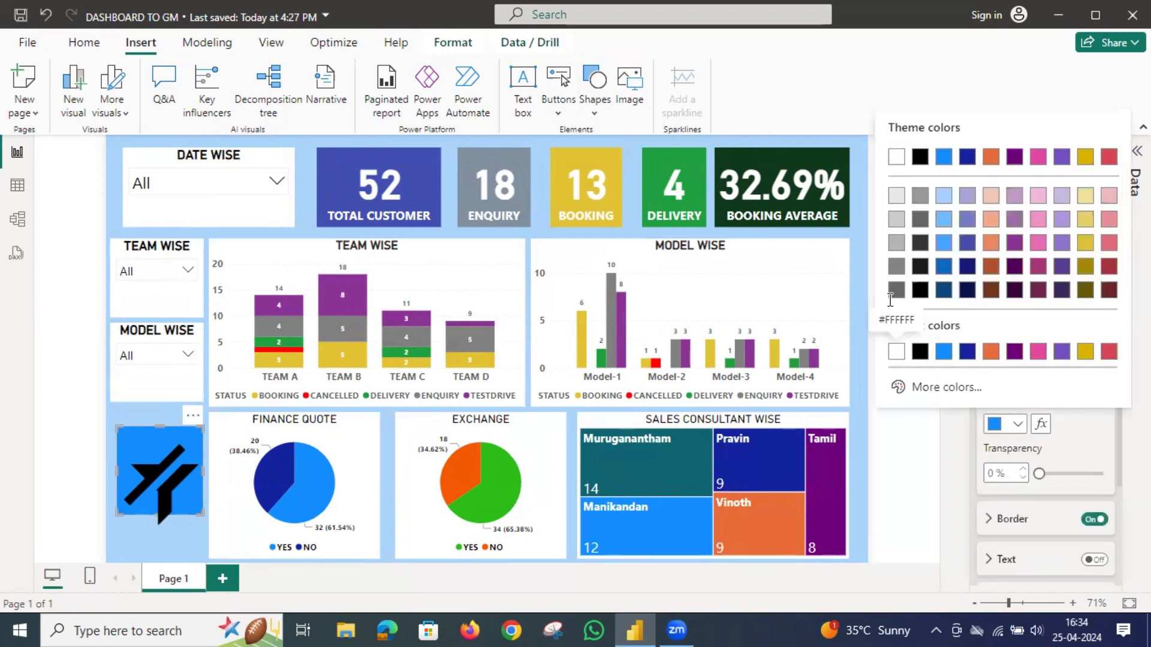
{"action": "left_click", "coordinate": [897, 158]}
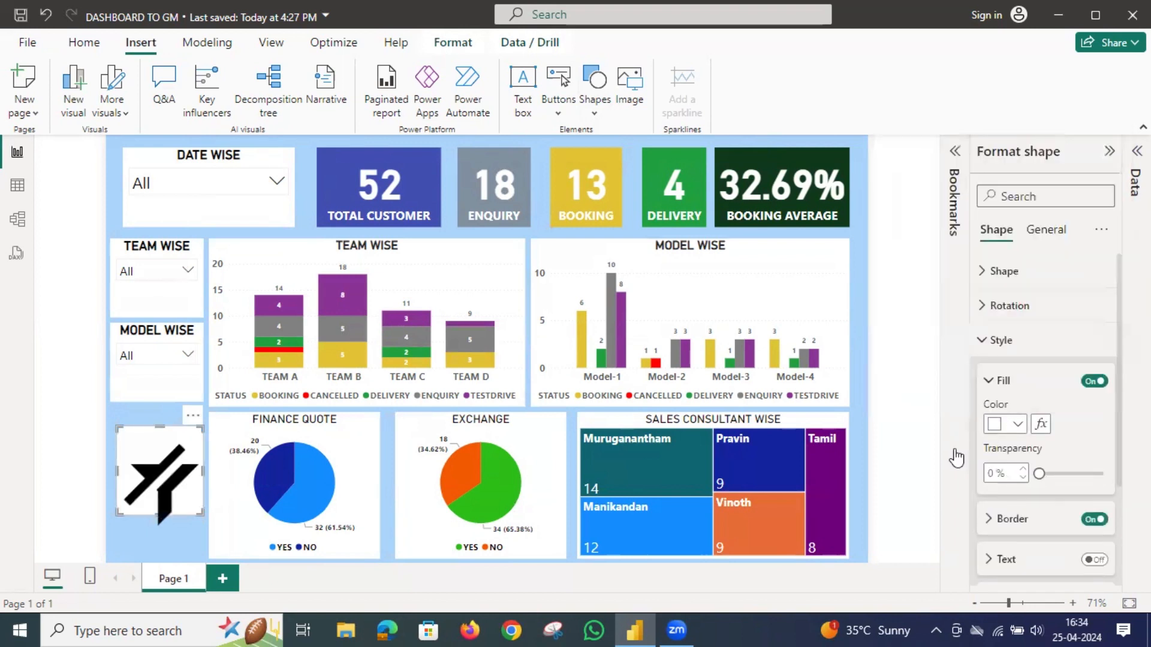
{"action": "left_click", "coordinate": [1108, 151]}
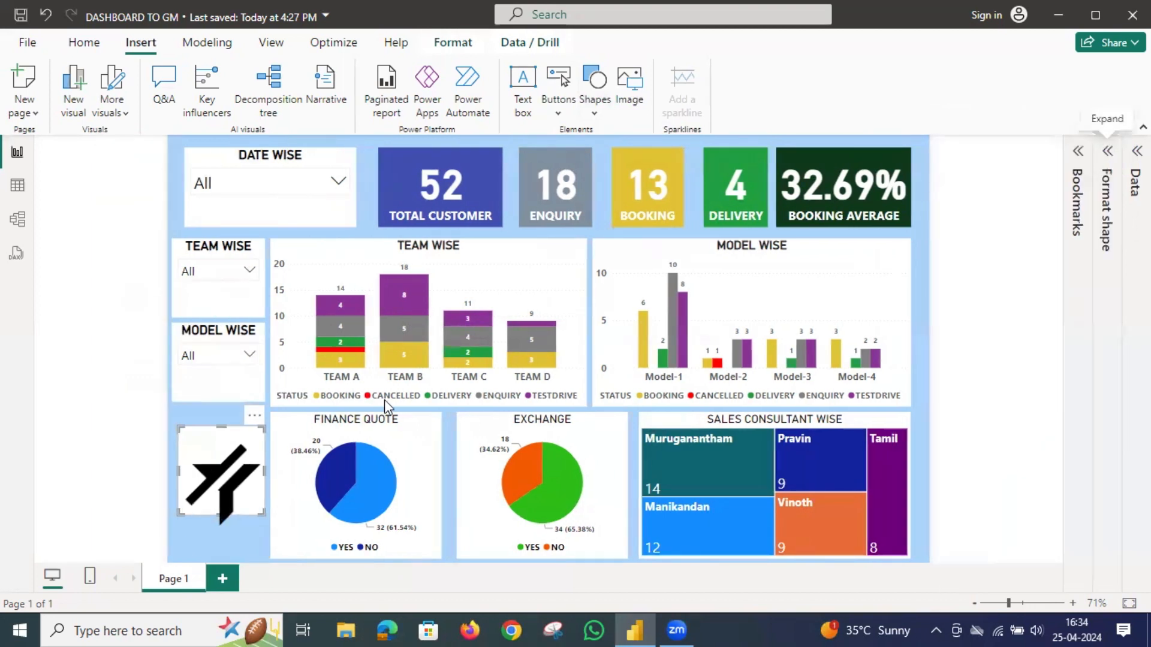
Move the image back so it lines up with the white rectangle.
{"action": "left_click", "coordinate": [206, 530]}
{"action": "mouse_move", "coordinate": [216, 490]}
{"action": "left_mouse_down"}
{"action": "mouse_move", "coordinate": [214, 462]}
{"action": "mouse_move", "coordinate": [218, 474]}
{"action": "left_mouse_up"}
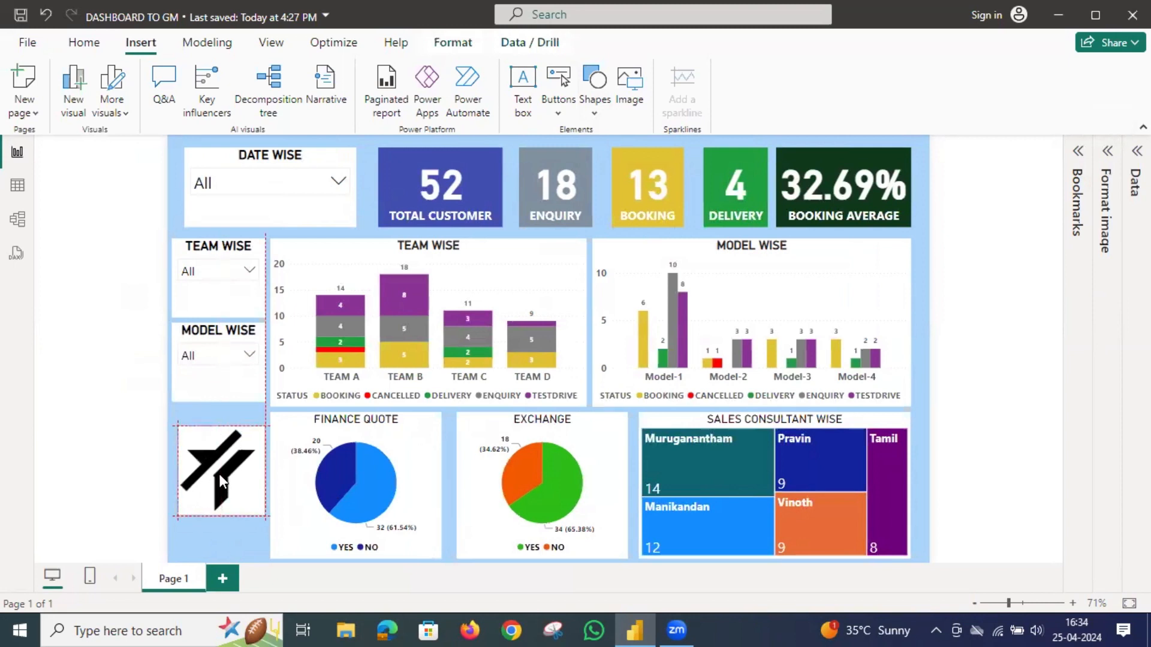
{"action": "left_click", "coordinate": [236, 478]}
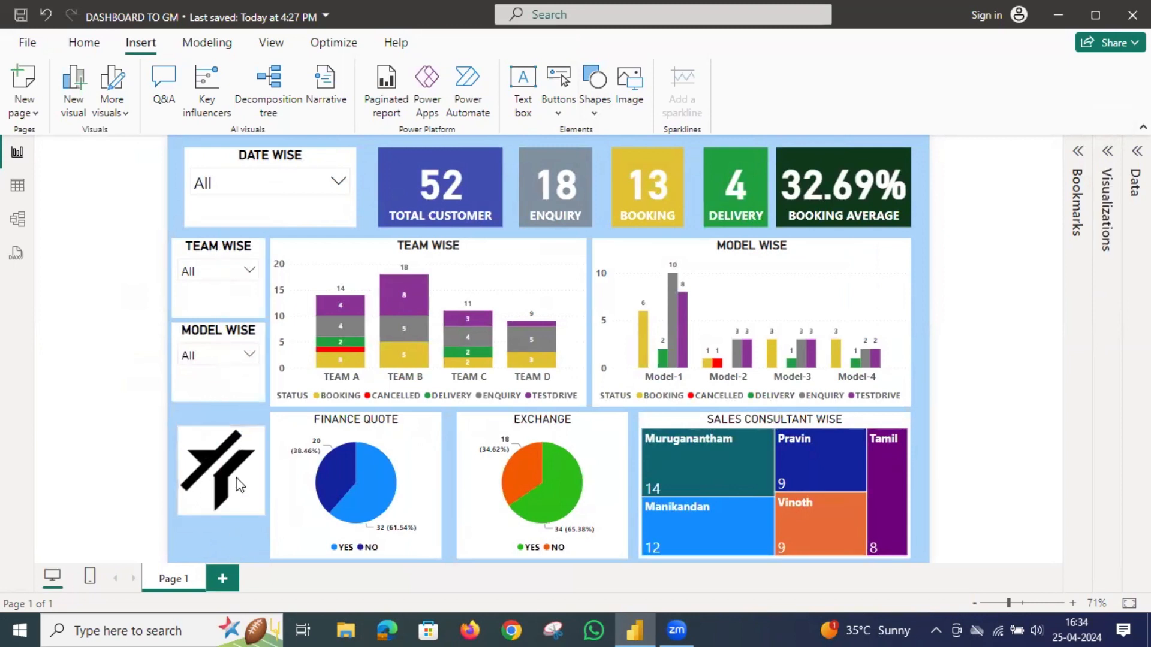
{"action": "left_click", "coordinate": [236, 477]}
{"action": "left_click", "coordinate": [231, 539]}
Turn on the image's action and set the action type to Bookmark.
{"action": "left_click", "coordinate": [236, 467]}
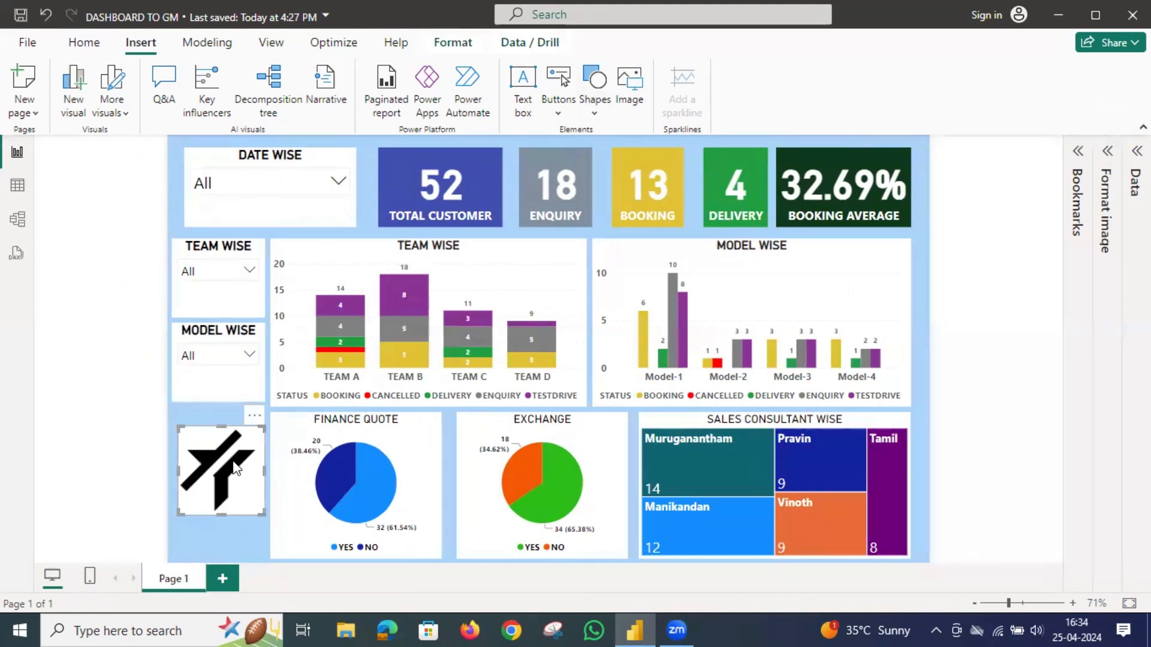
{"action": "left_click", "coordinate": [1108, 152]}
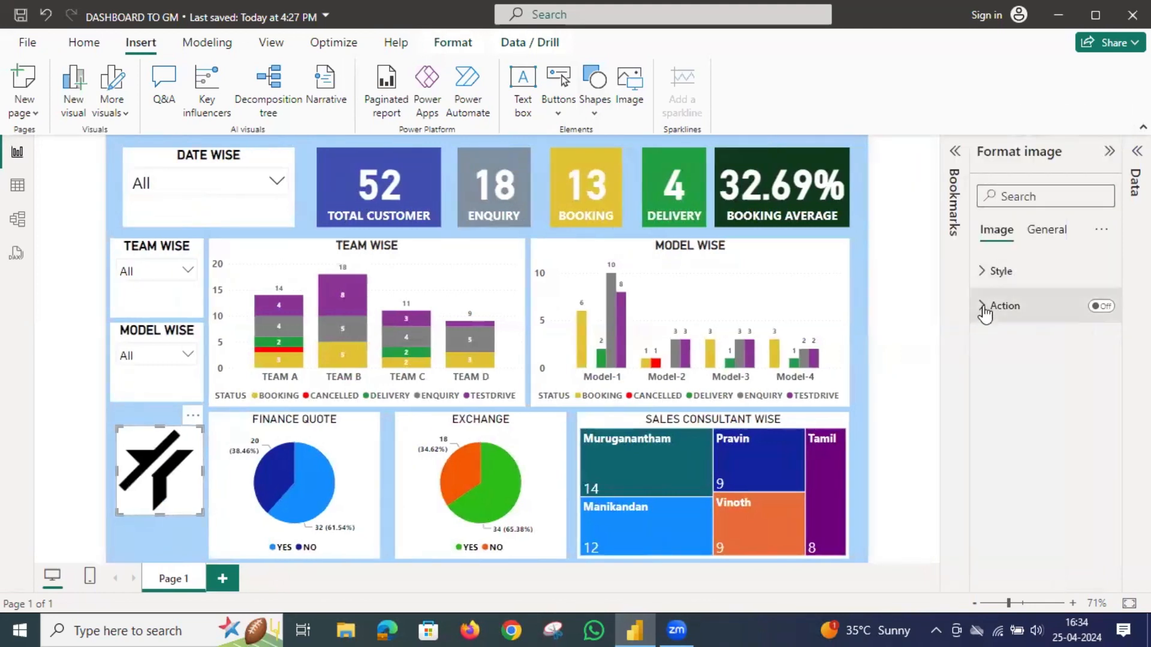
{"action": "left_click", "coordinate": [1100, 307]}
{"action": "left_click", "coordinate": [986, 310]}
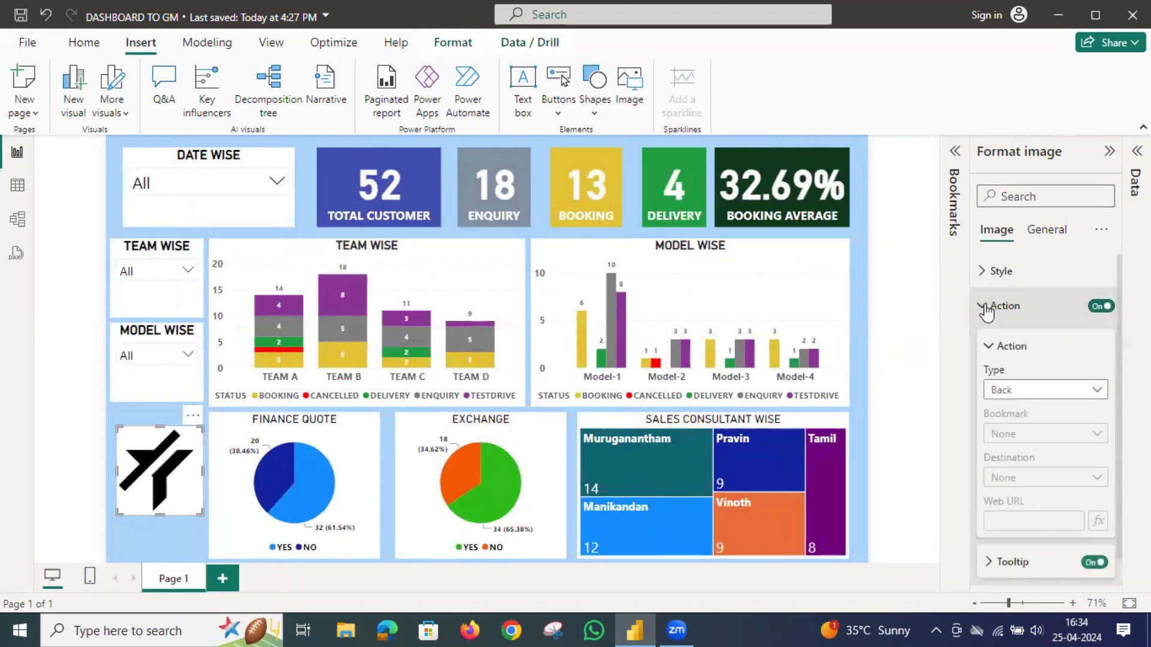
{"action": "scroll", "coordinate": [1017, 347], "scroll_direction": "down", "scroll_amount": 1}
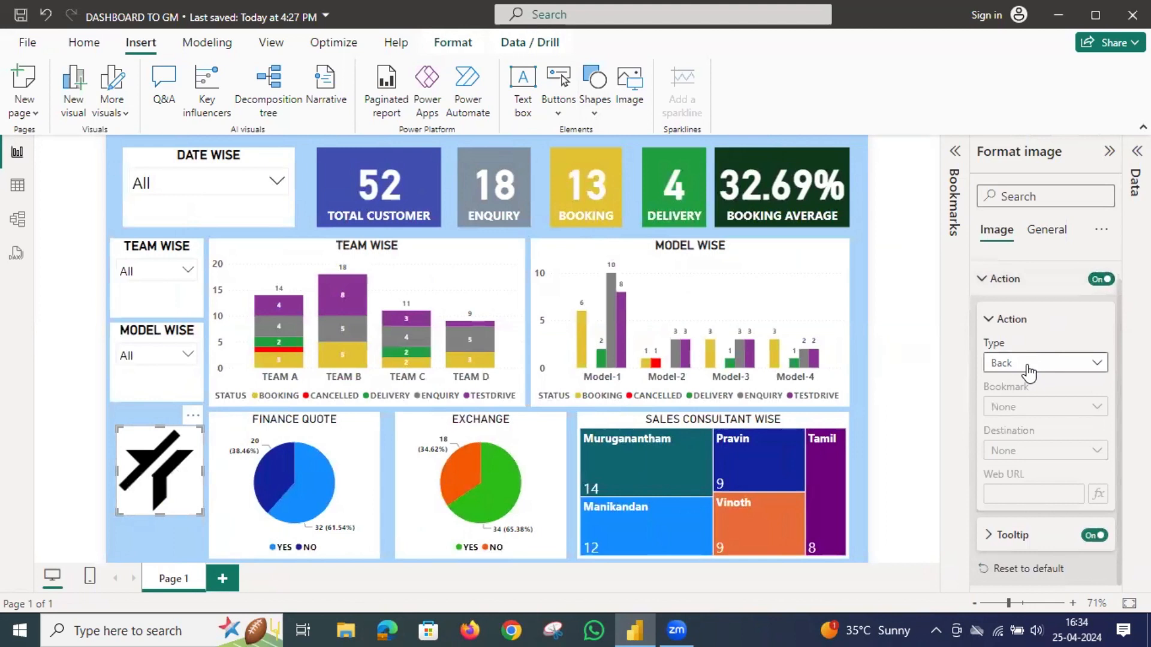
{"action": "left_click", "coordinate": [1028, 365]}
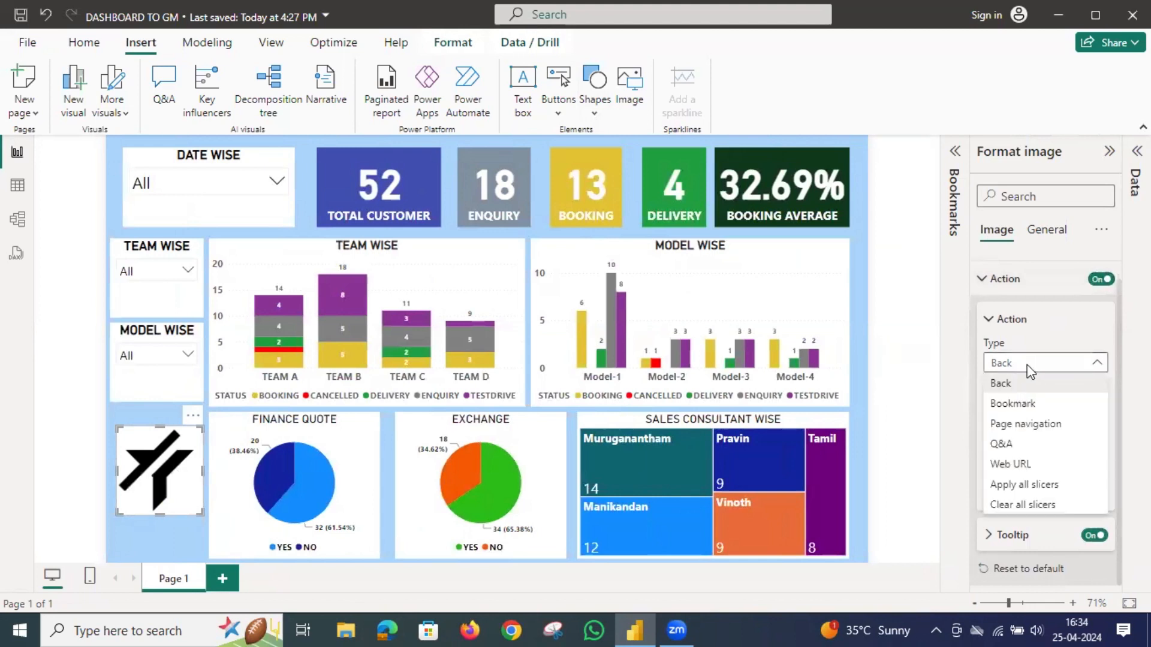
{"action": "left_click", "coordinate": [1026, 405]}
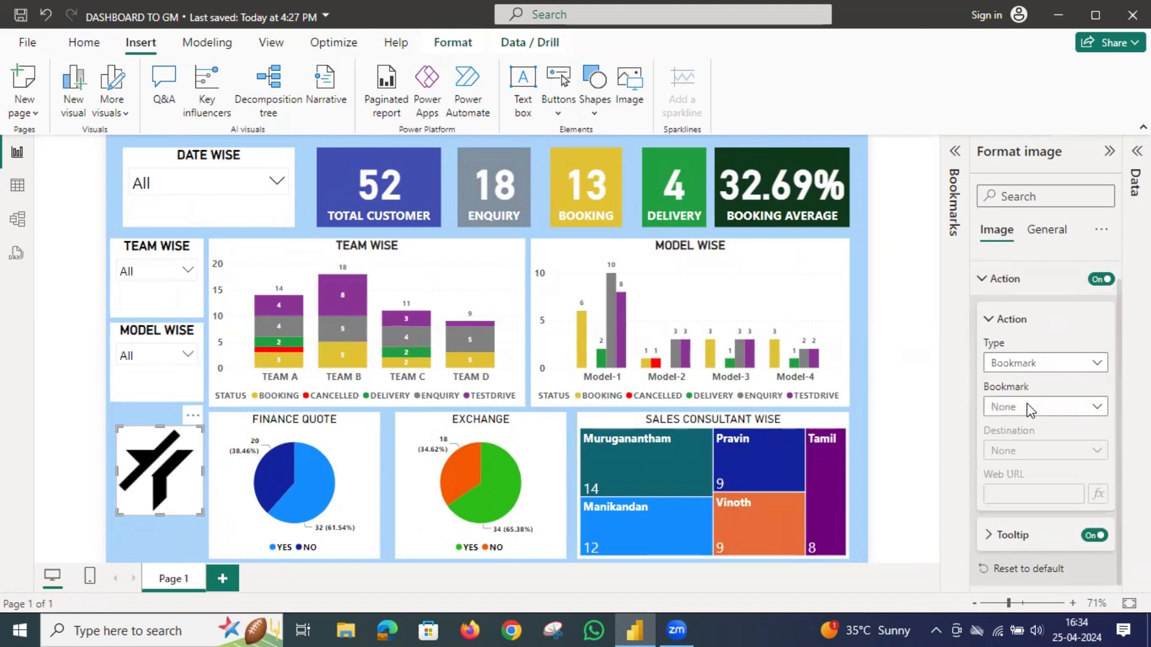
Assign the "No filter" bookmark to the image's action and collapse the formatting options.
{"action": "left_click", "coordinate": [1097, 408]}
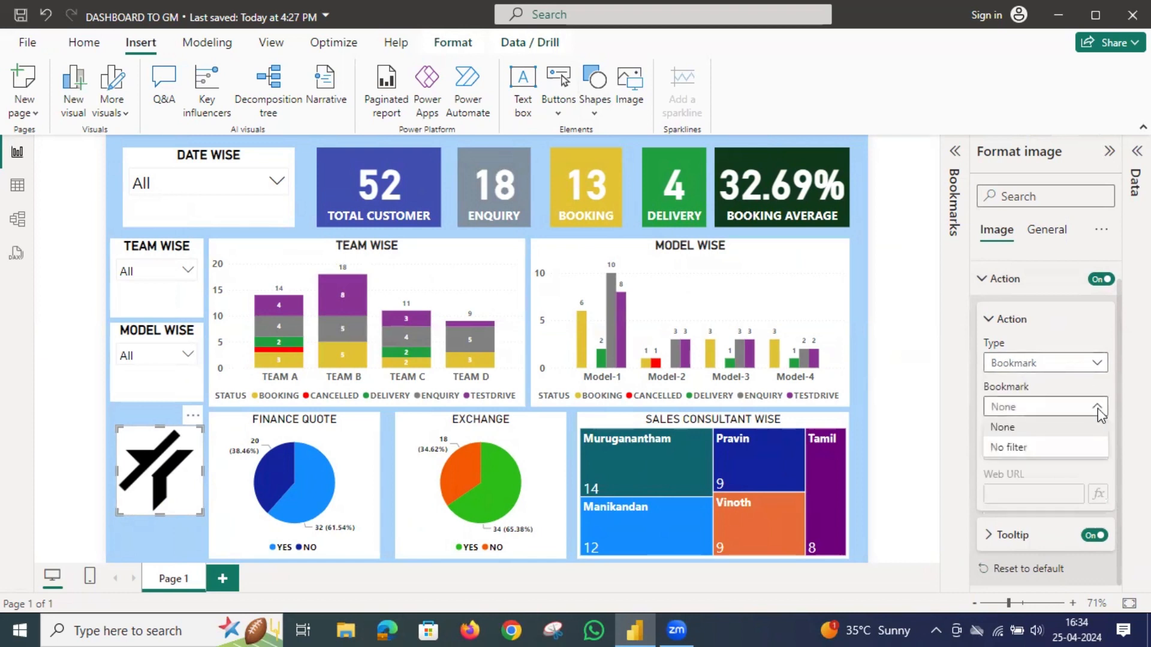
{"action": "left_click", "coordinate": [1032, 448]}
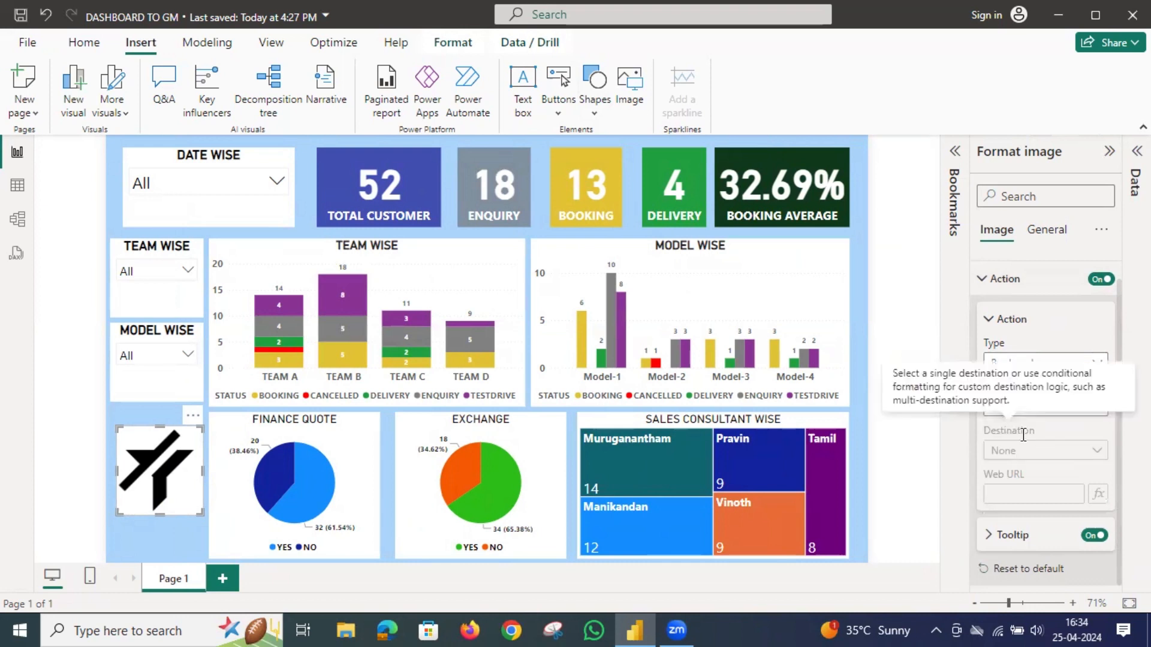
{"action": "left_click", "coordinate": [992, 321]}
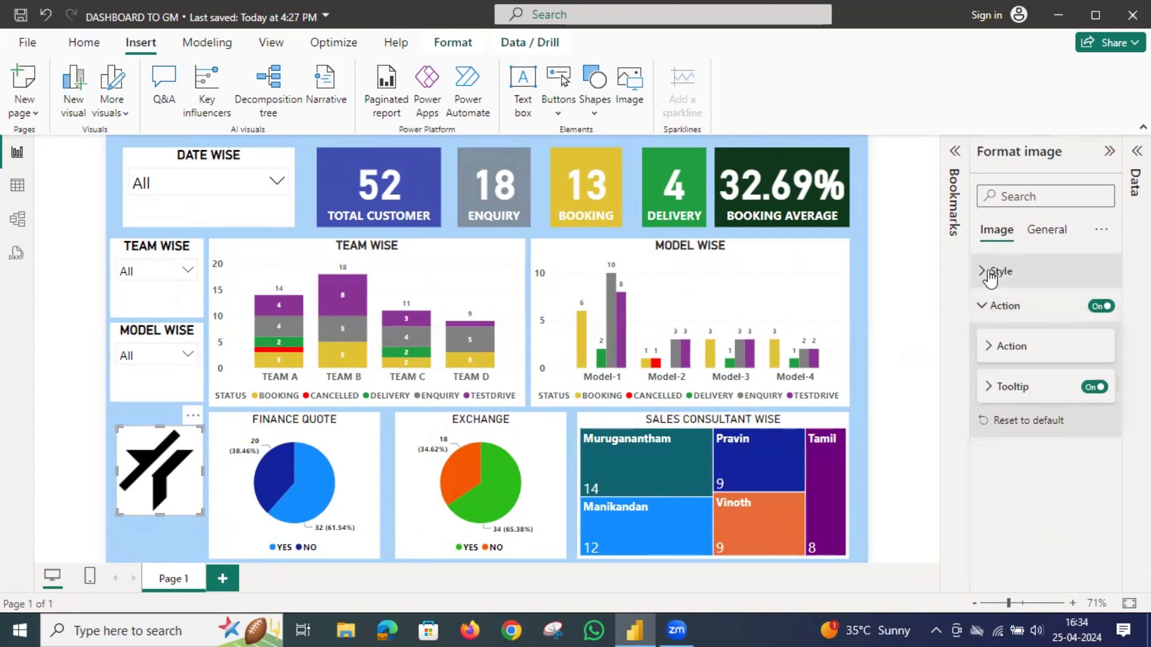
{"action": "left_click", "coordinate": [983, 309]}
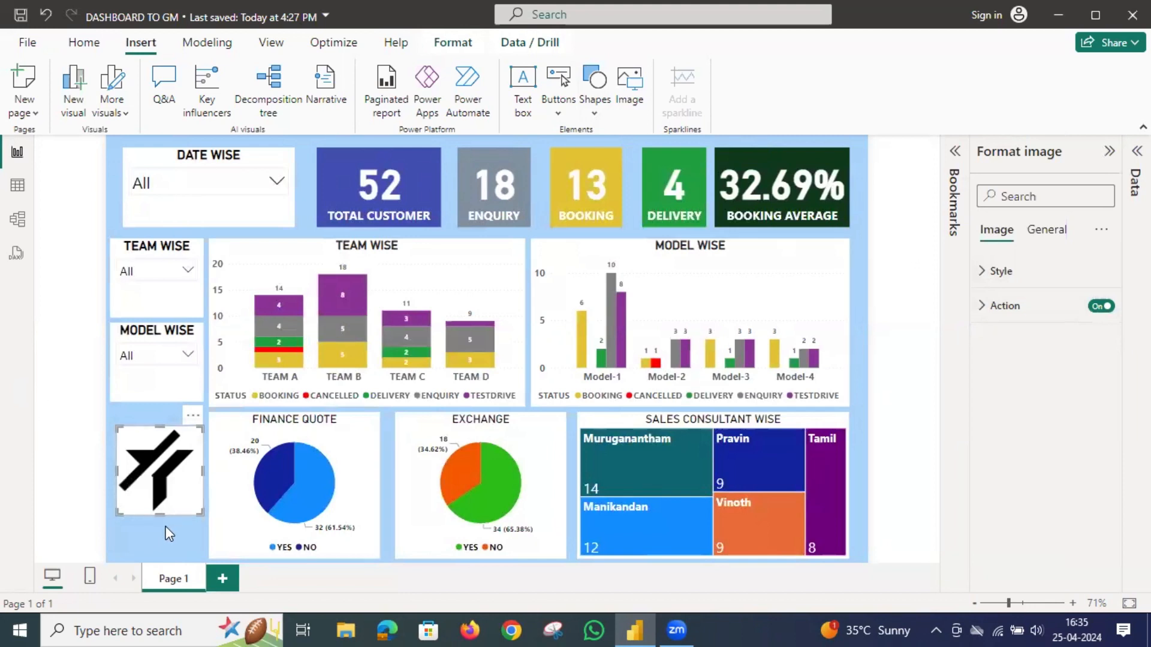
{"action": "left_click", "coordinate": [1110, 154]}
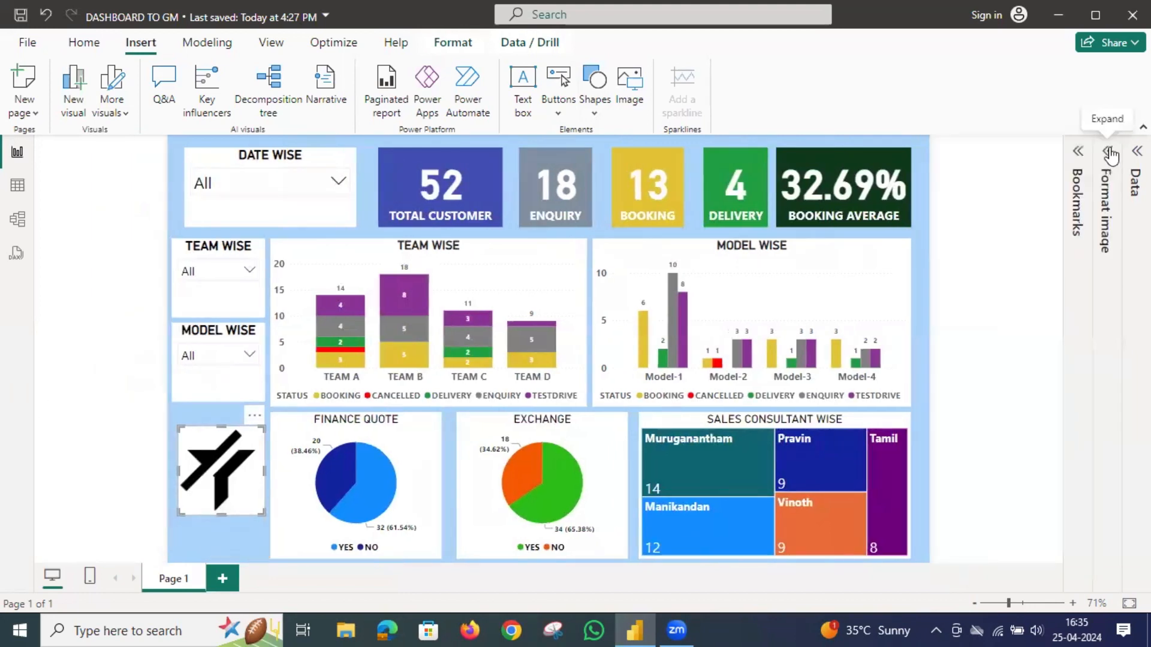
Filter the dashboard to Model-4 with the model-wise slicer.
{"action": "left_click", "coordinate": [174, 406]}
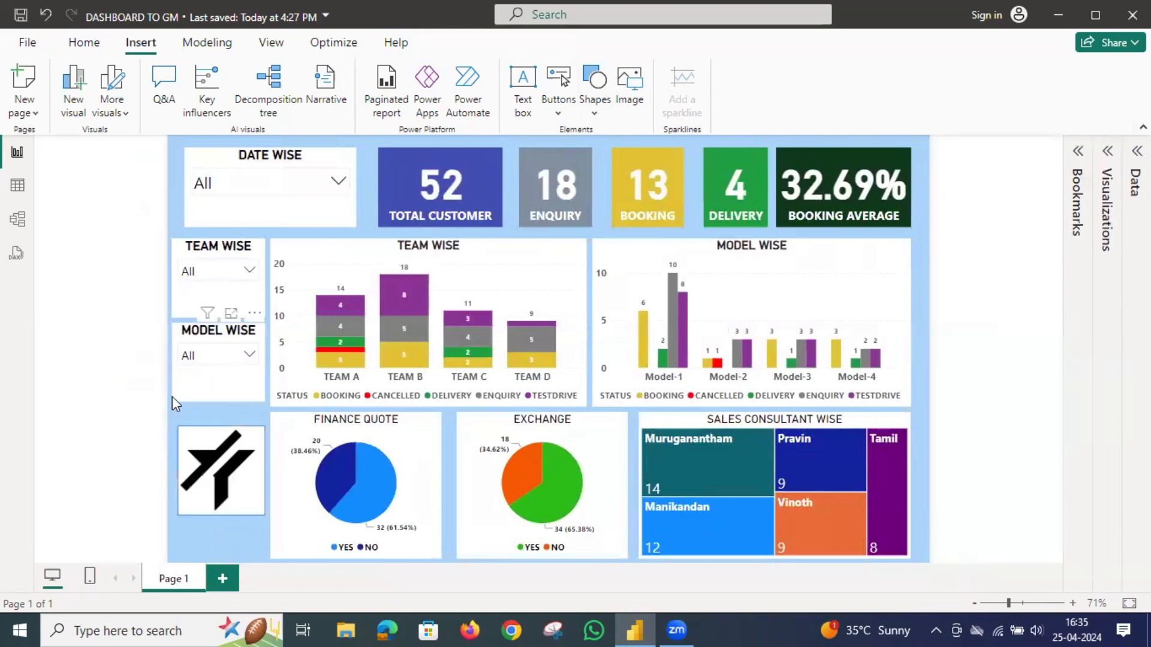
{"action": "left_click", "coordinate": [244, 350]}
{"action": "left_click", "coordinate": [223, 311]}
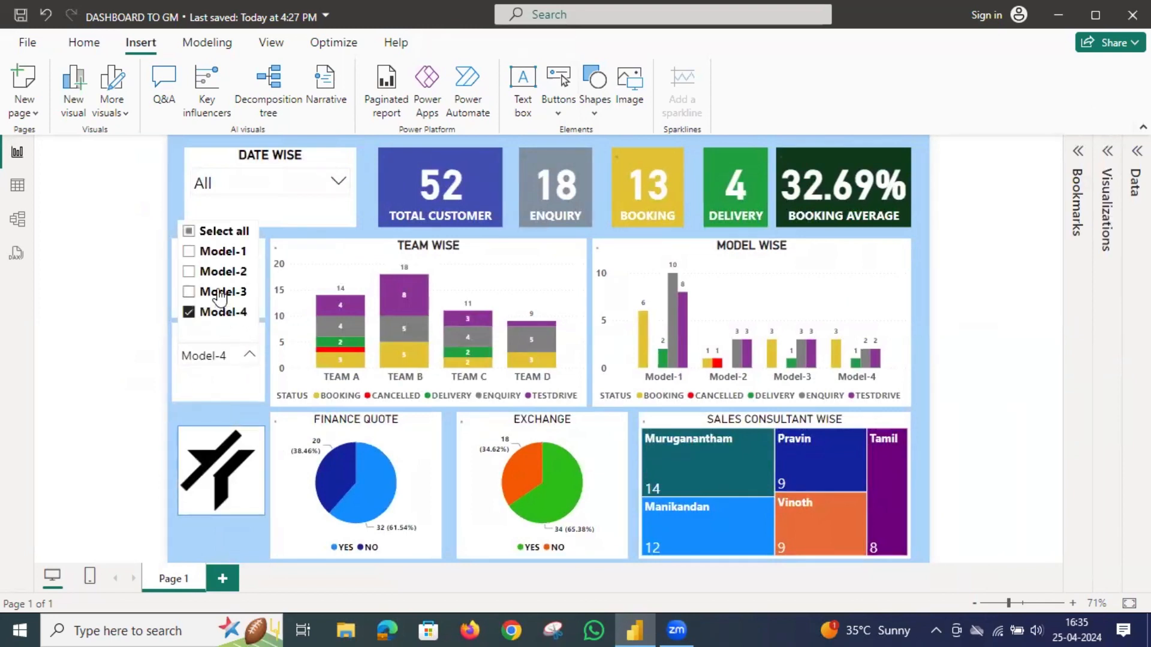
Add Model-3 to the model-wise slicer's selection and choose Select all in the date-wise slicer.
{"action": "left_click", "coordinate": [220, 293]}
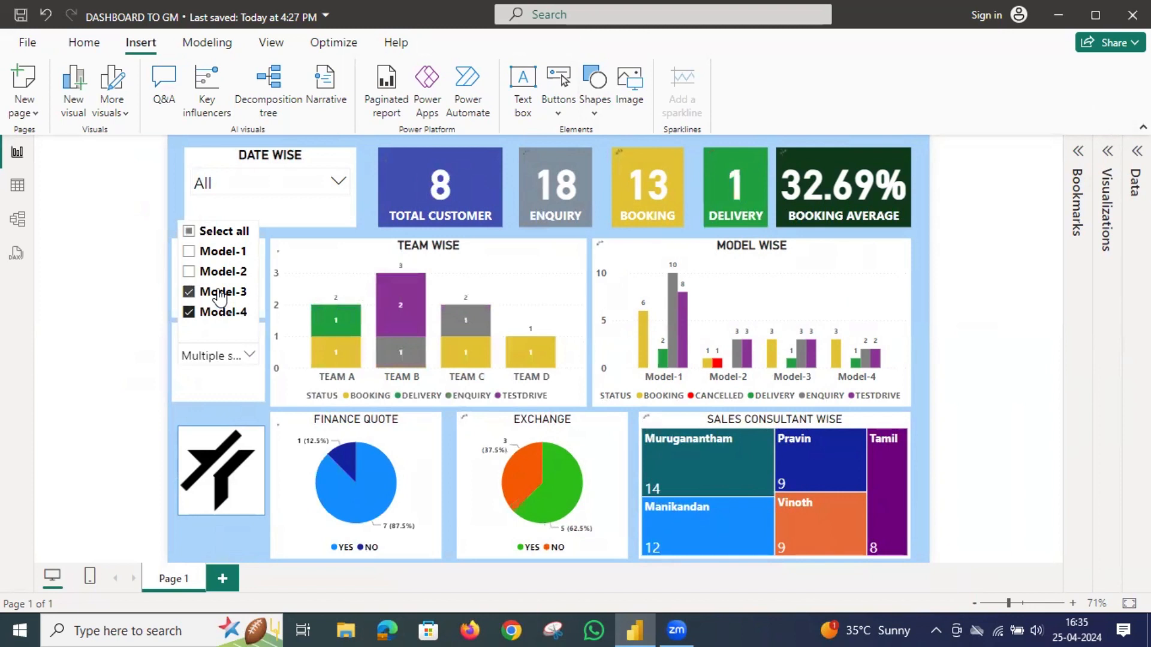
{"action": "left_click", "coordinate": [368, 209]}
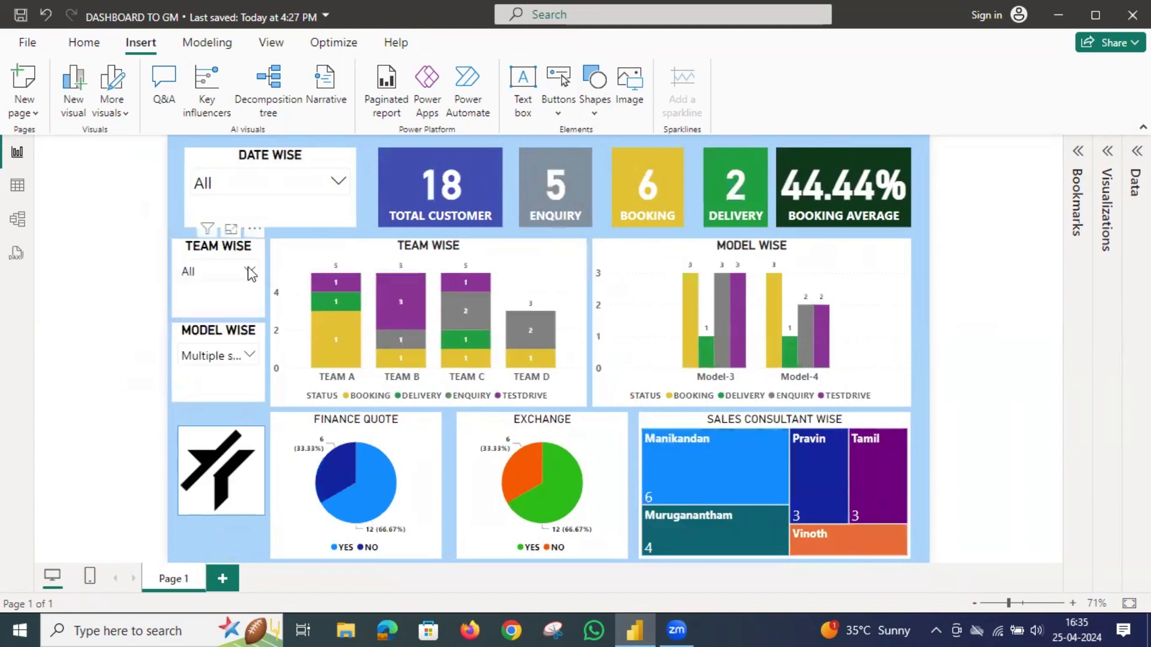
{"action": "left_click", "coordinate": [337, 182]}
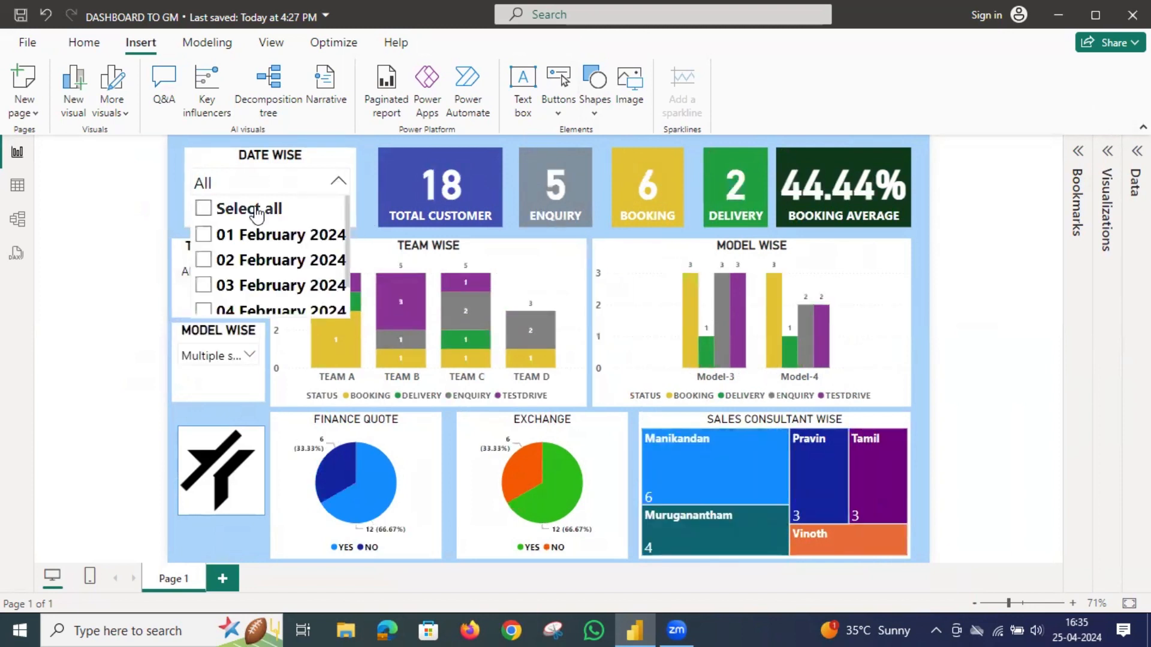
{"action": "left_click", "coordinate": [258, 209]}
{"action": "left_click", "coordinate": [365, 206]}
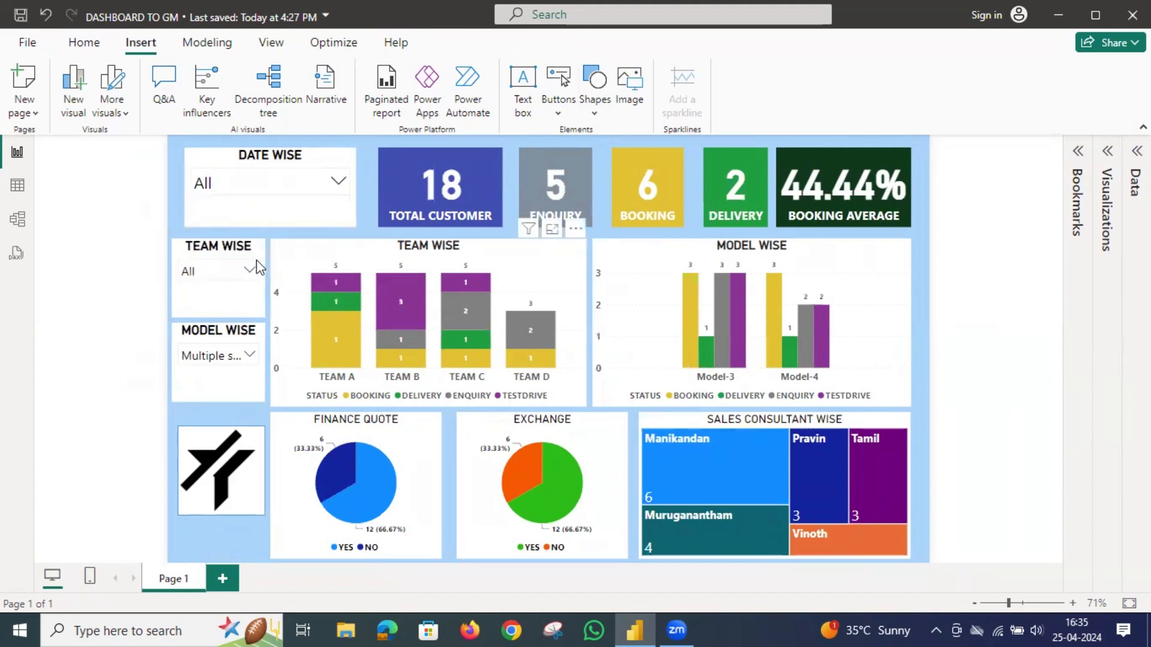
Filter the dashboard to TEAM B with the team-wise slicer and test clearing all slicers with the image's bookmark action.
{"action": "left_click", "coordinate": [247, 270]}
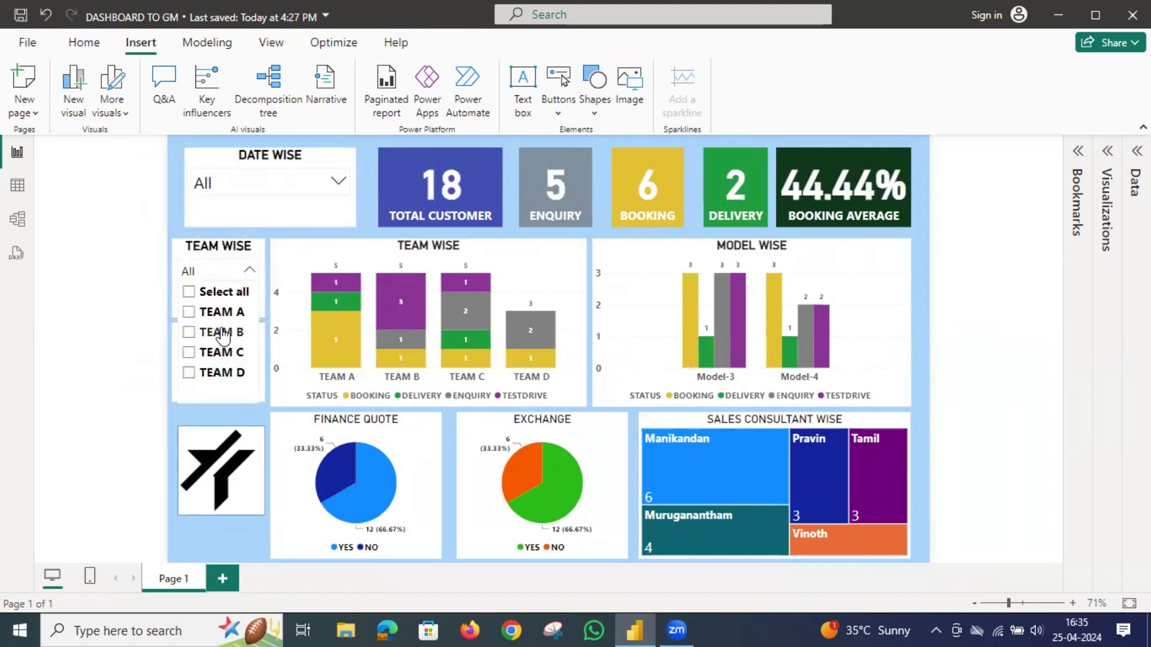
{"action": "left_click", "coordinate": [223, 334]}
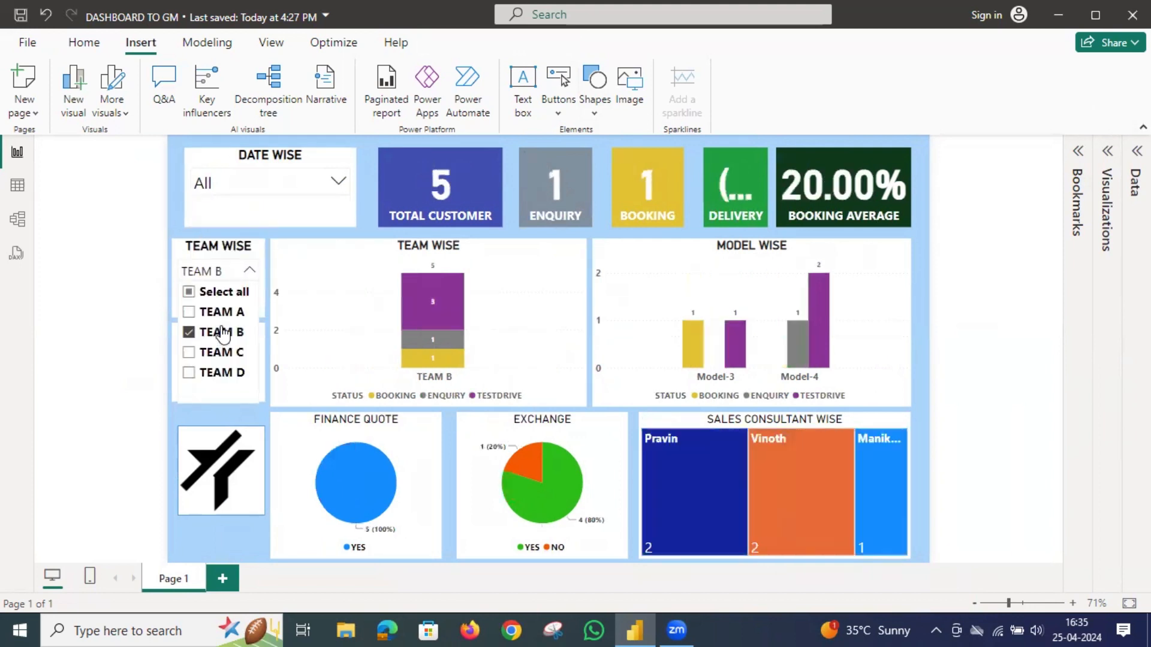
{"action": "left_click", "coordinate": [365, 220]}
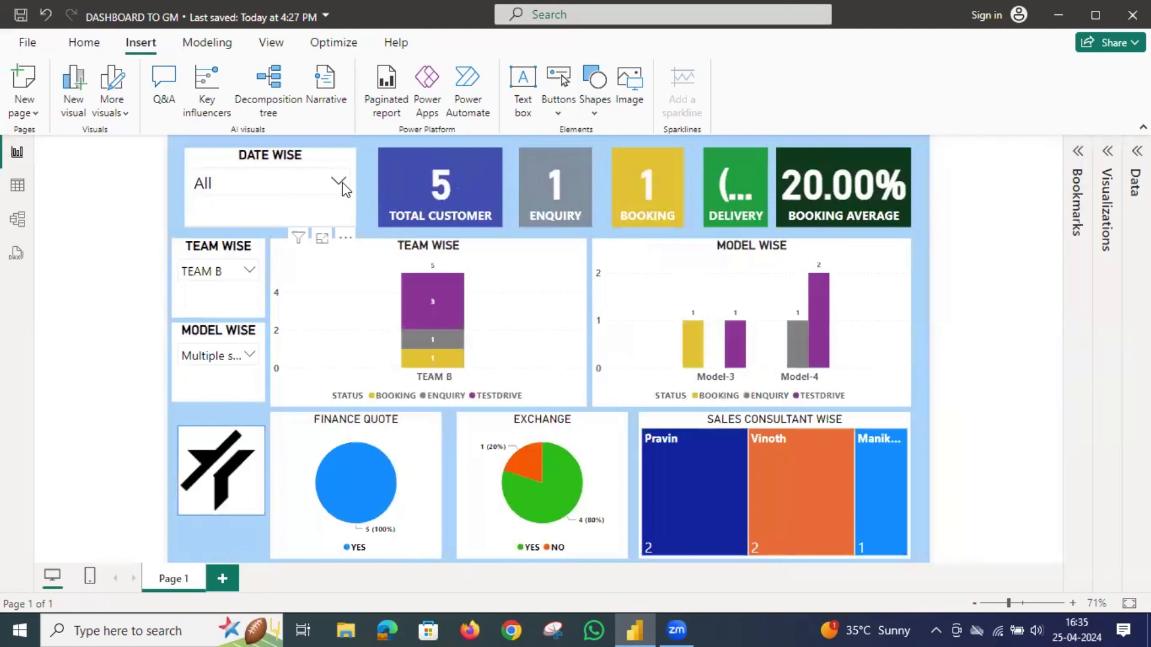
{"action": "left_click", "coordinate": [230, 457], "text": "ctrl"}
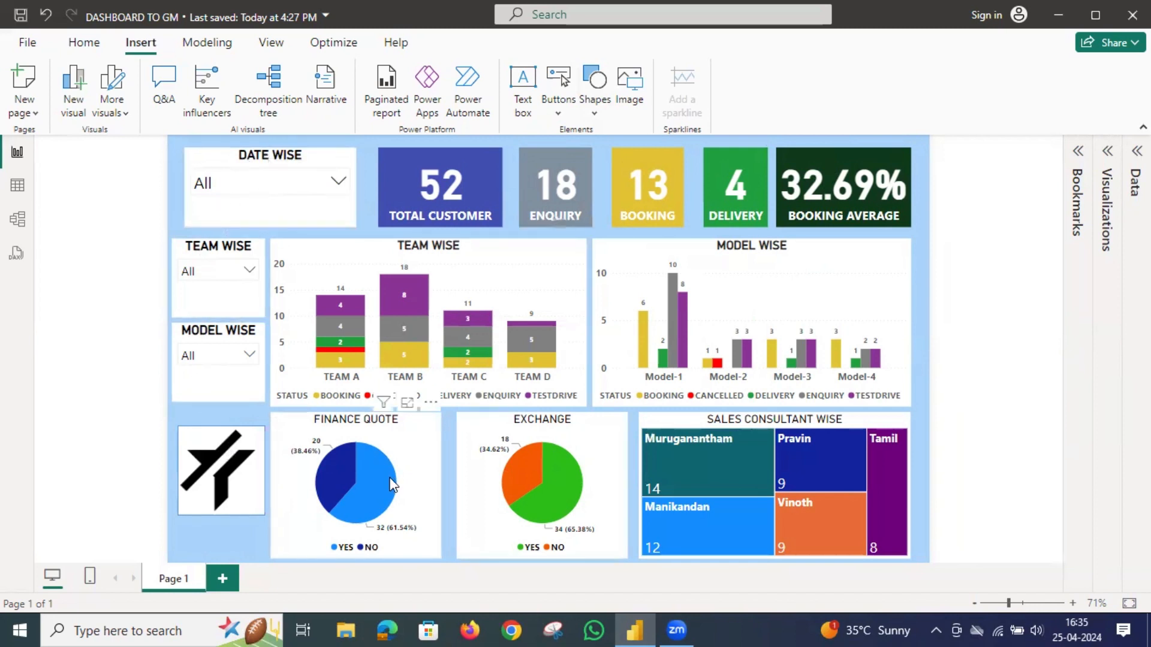
Cross-filter the dashboard by the YES slice of the finance quote pie and reset it with the image's bookmark action.
{"action": "mouse_move", "coordinate": [382, 481]}
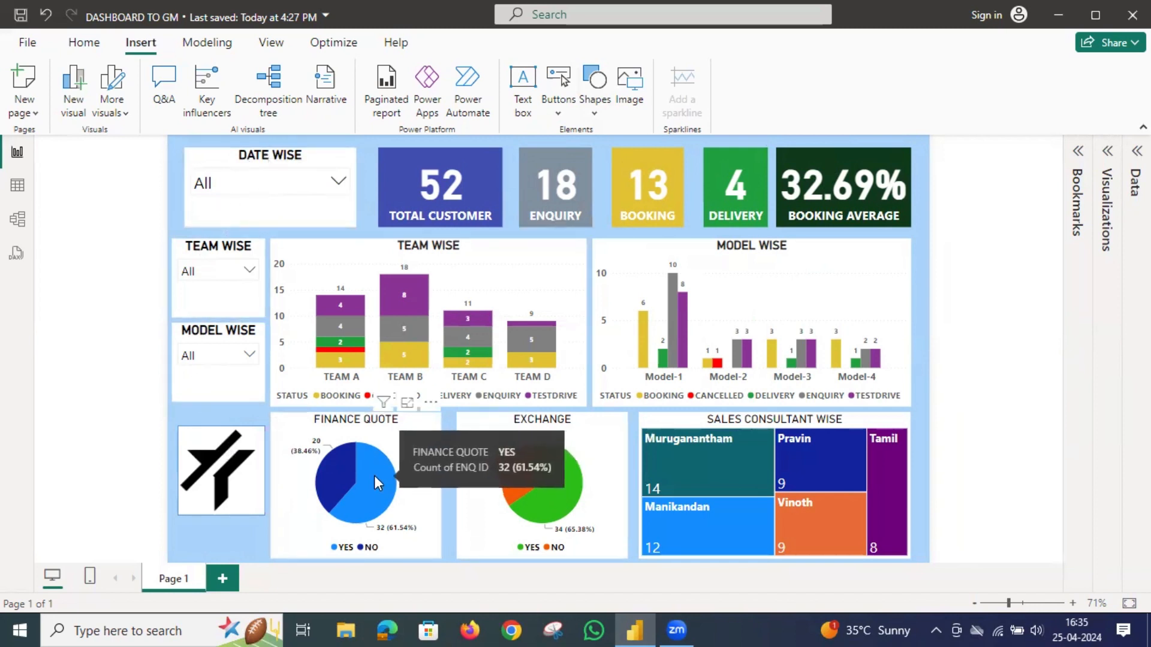
{"action": "left_click", "coordinate": [372, 476]}
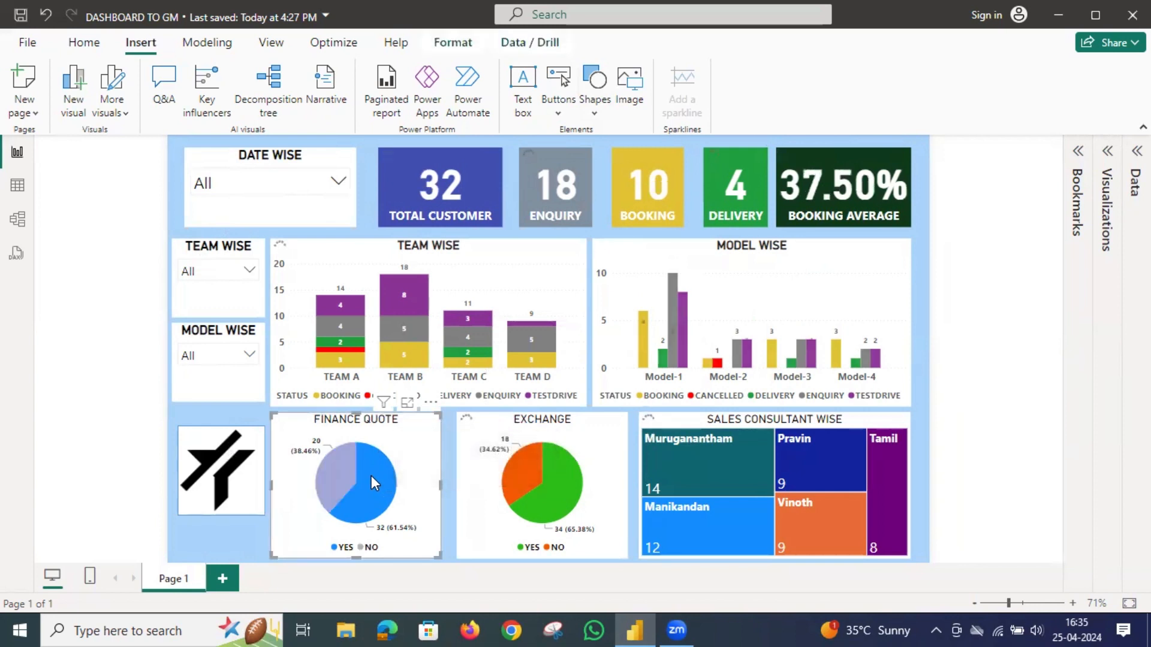
{"action": "left_click", "coordinate": [204, 480], "text": "ctrl"}
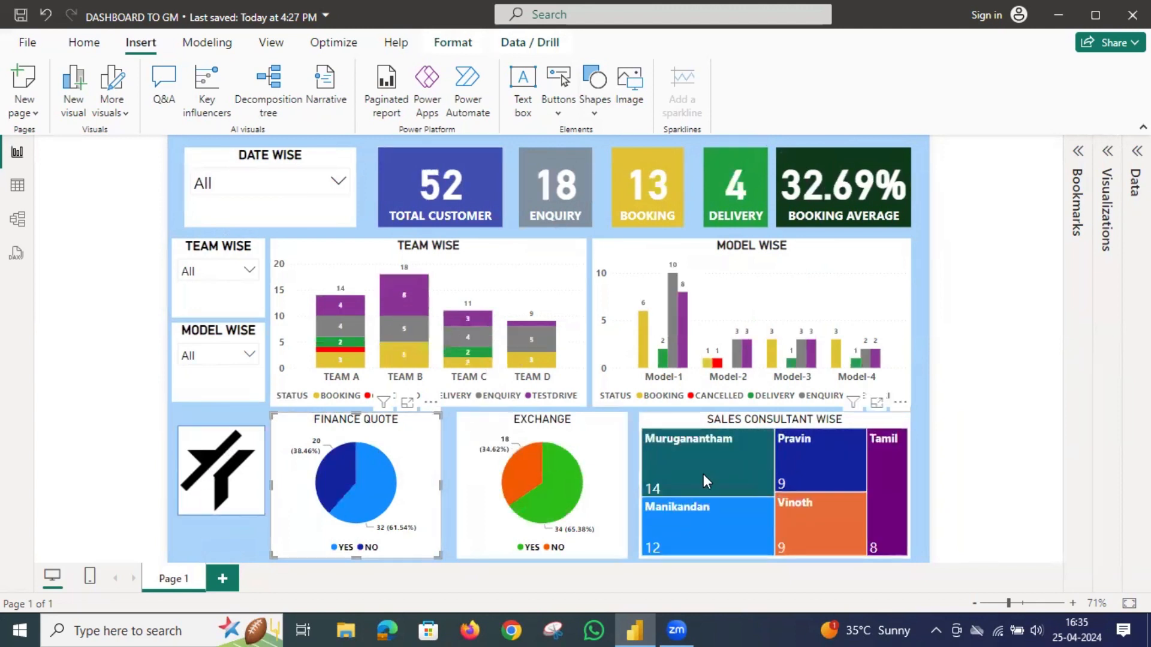
Cross-filter the dashboard by the dark teal block of the sales consultant treemap and select the clear-filters image.
{"action": "mouse_move", "coordinate": [703, 475]}
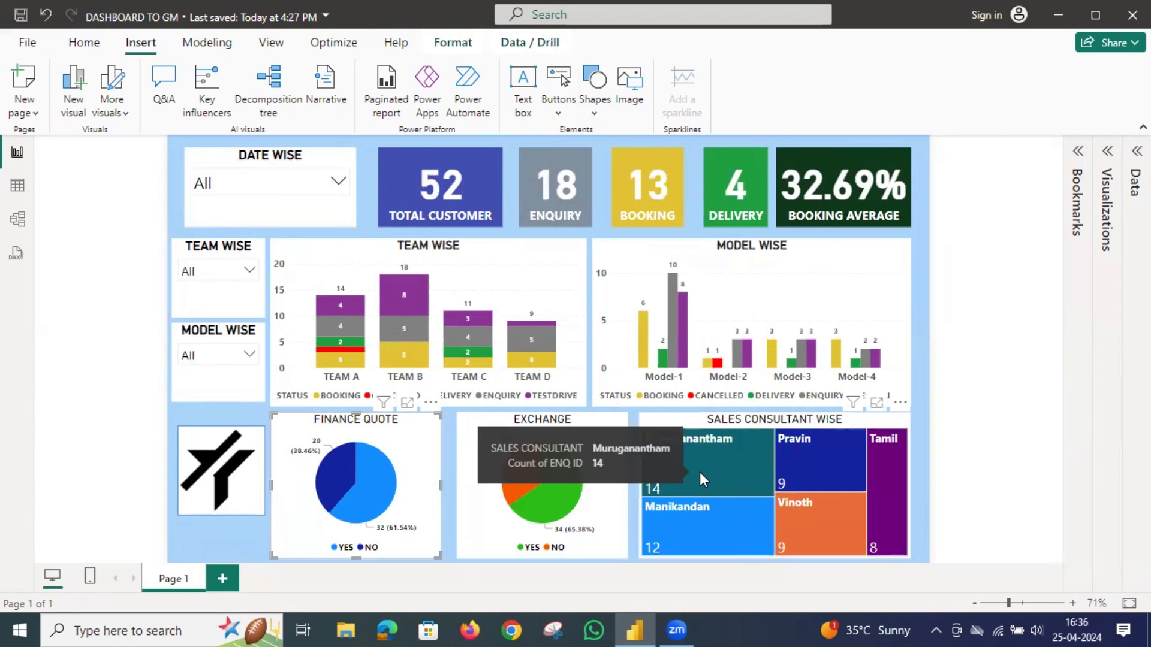
{"action": "left_click", "coordinate": [699, 476]}
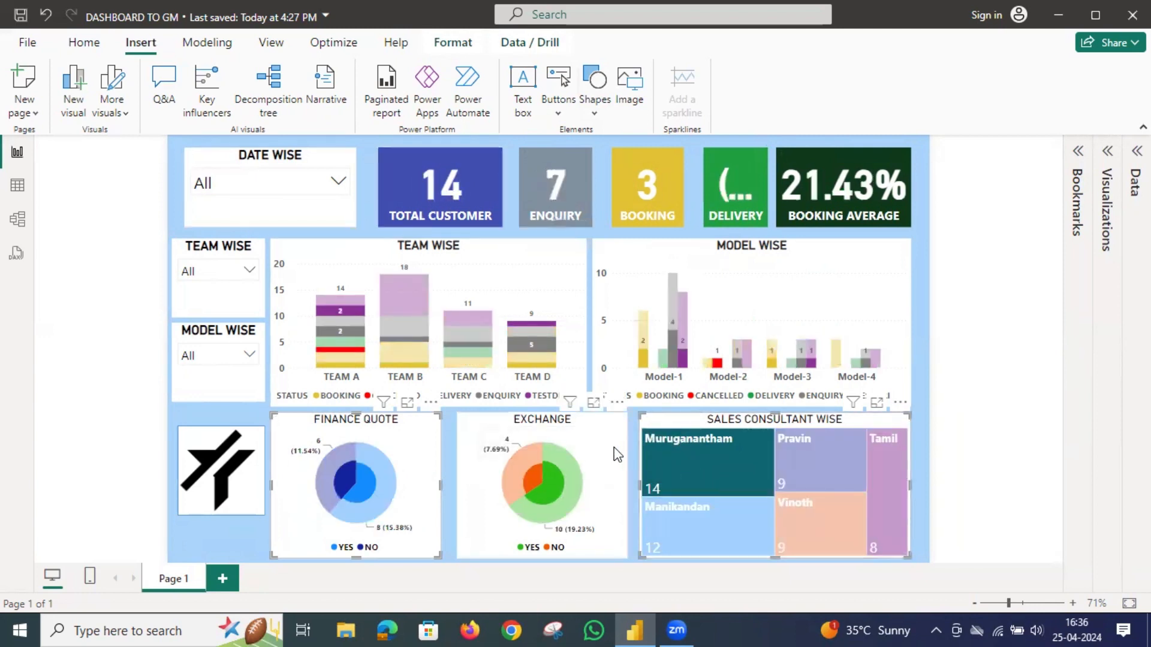
{"action": "left_click", "coordinate": [242, 461]}
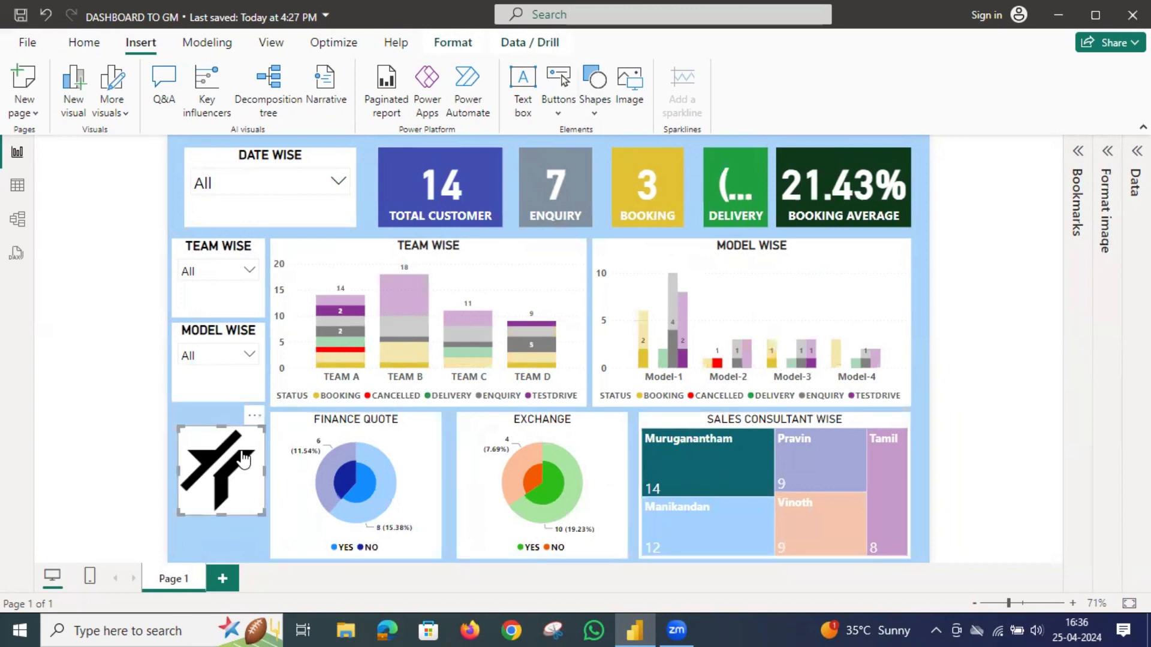